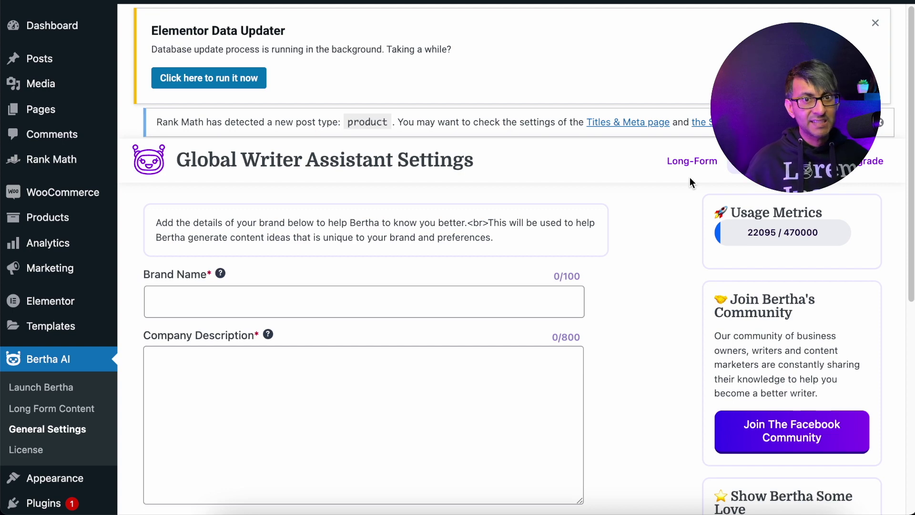
- Open the long-form content generator and review the article's title, description, target audience, tone of voice and keywords
left_click(691, 164)
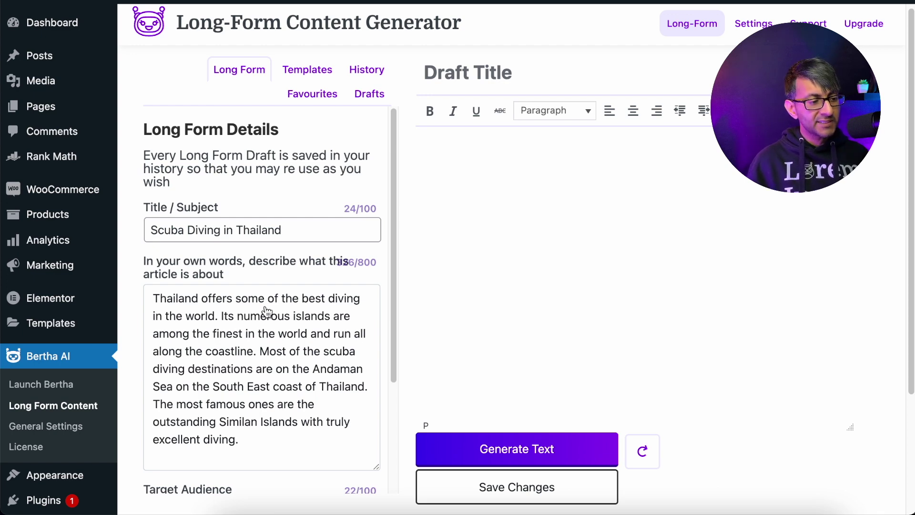
scroll(263, 368, "down", 3)
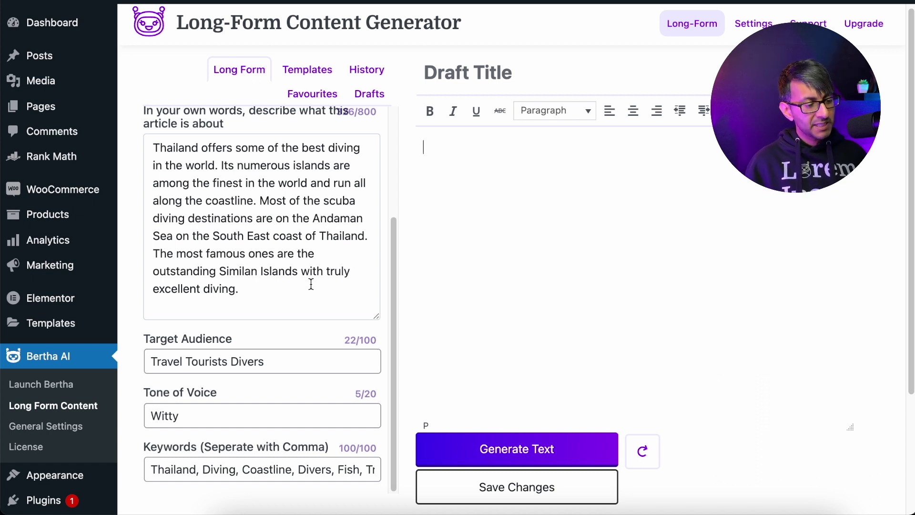
left_click_drag(250, 471, 358, 471)
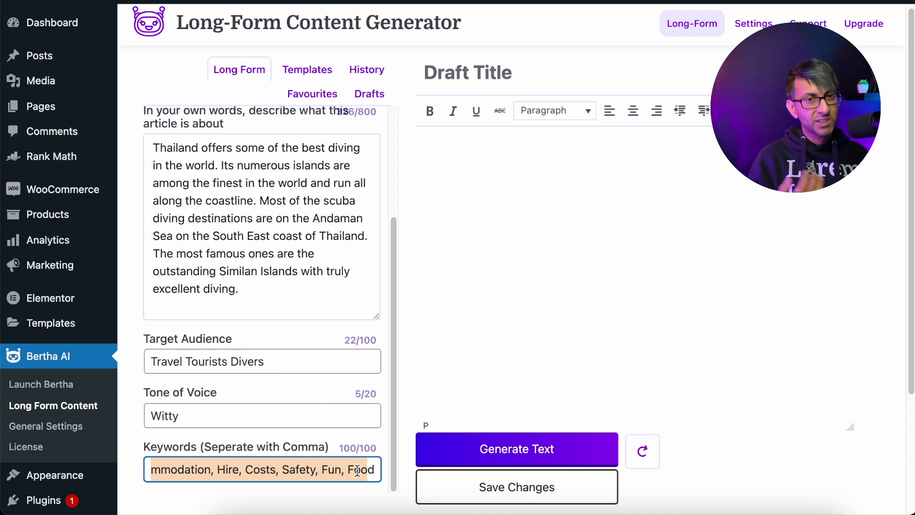
scroll(357, 471, "up", 4)
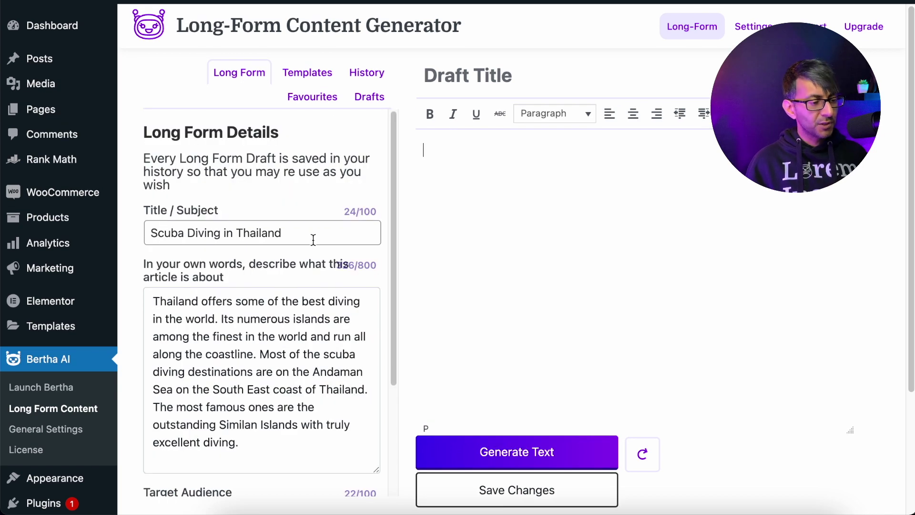
- Copy the subject "Scuba Diving in Thailand" from the long-form details into the body of the draft
left_click_drag(315, 234, 146, 216)
key("ctrl+c")
left_click(462, 162)
key("ctrl+v")
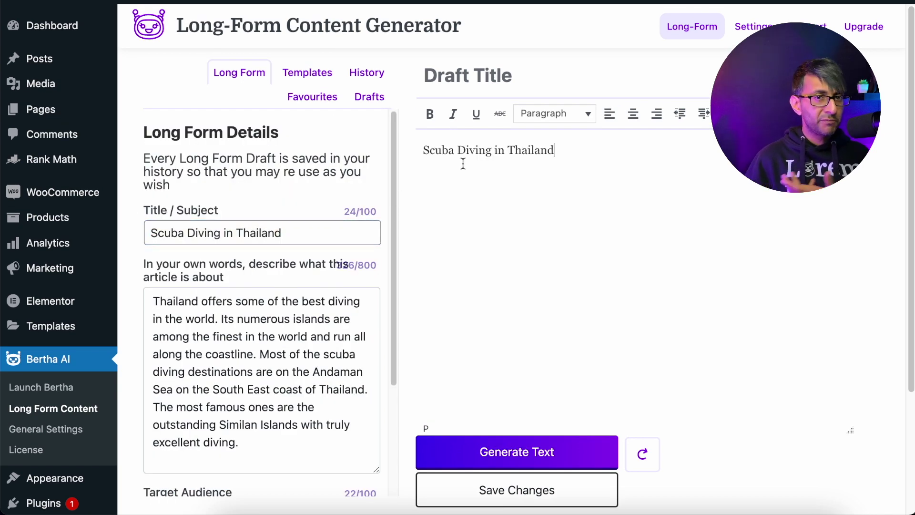
left_click(293, 81)
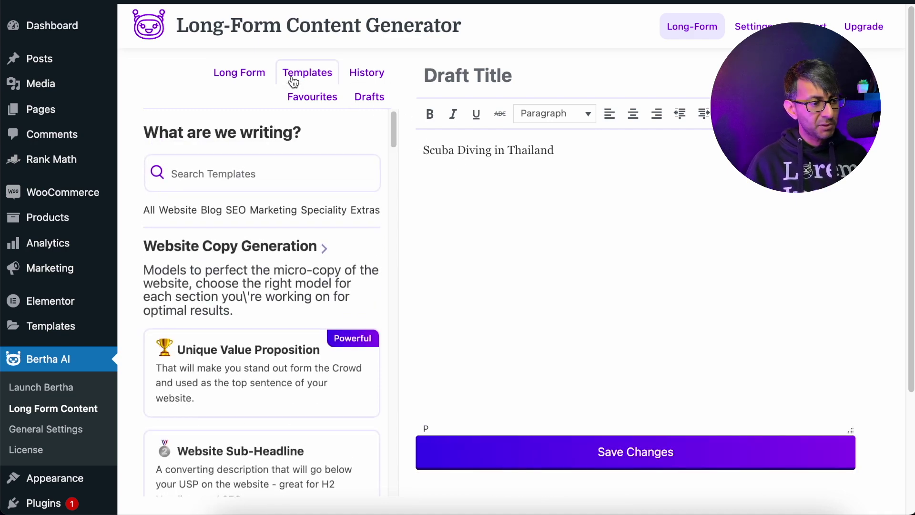
left_click(257, 79)
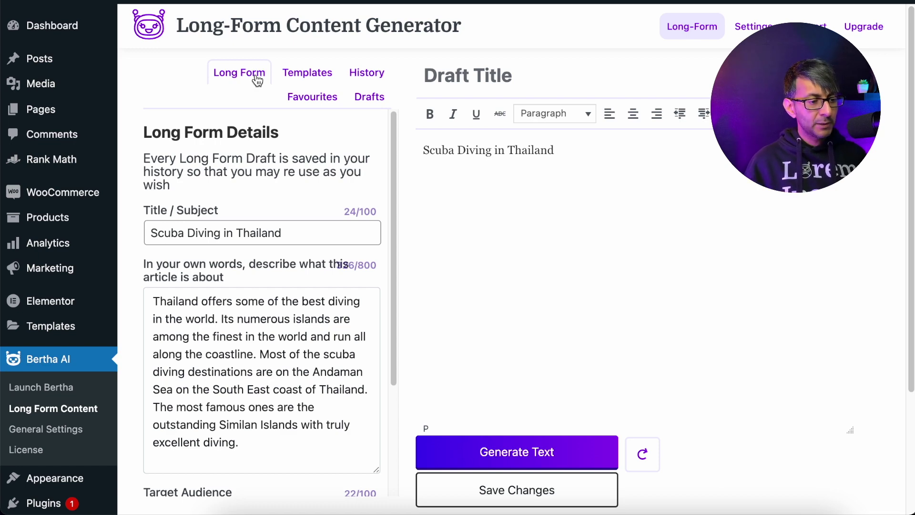
- Format the "Scuba Diving in Thailand" line as Heading 1 and start a new line below it
left_click_drag(574, 152, 423, 150)
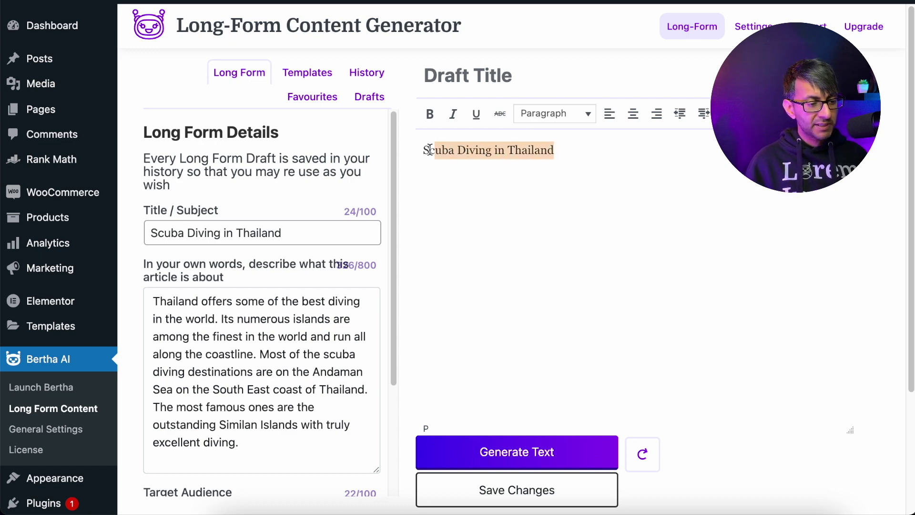
left_click(585, 117)
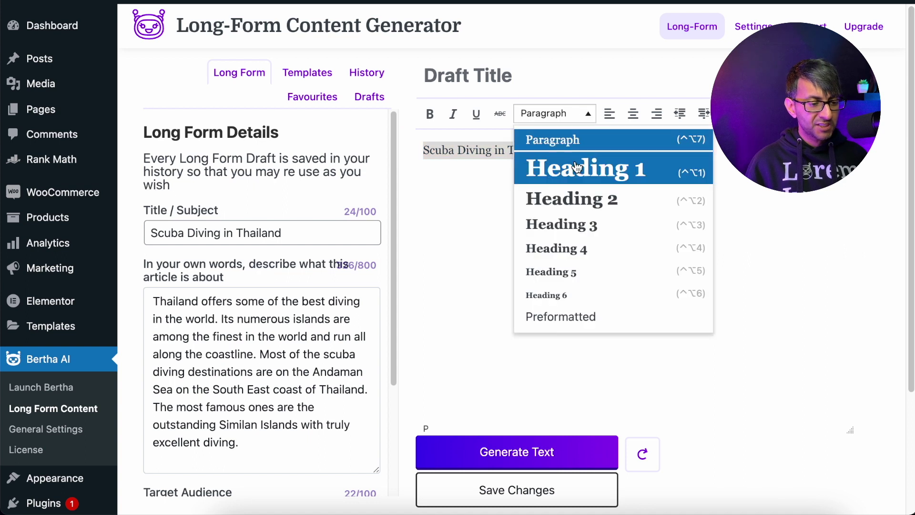
left_click(577, 167)
left_click(729, 213)
key("Return")
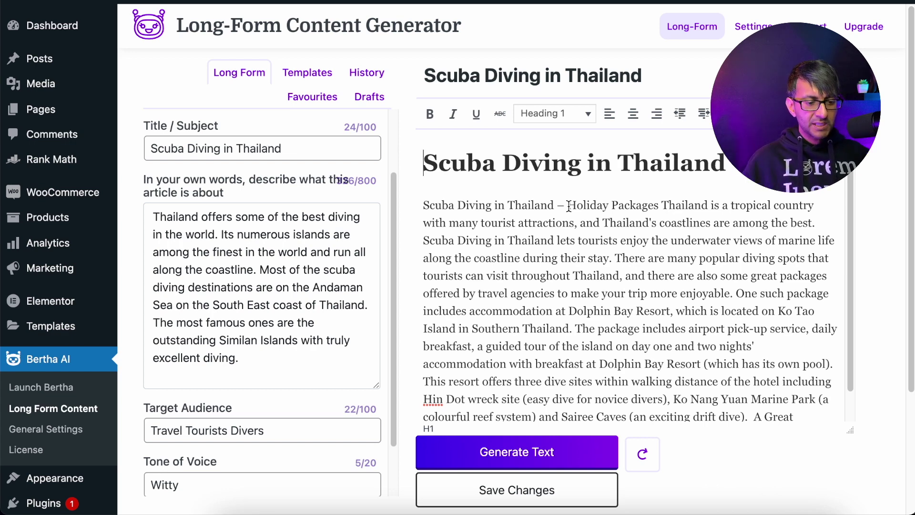
- Delete the repeated "Scuba Diving in Thailand –" phrase from the start of the generated opening paragraph
left_click_drag(568, 206, 421, 207)
key("BackSpace")
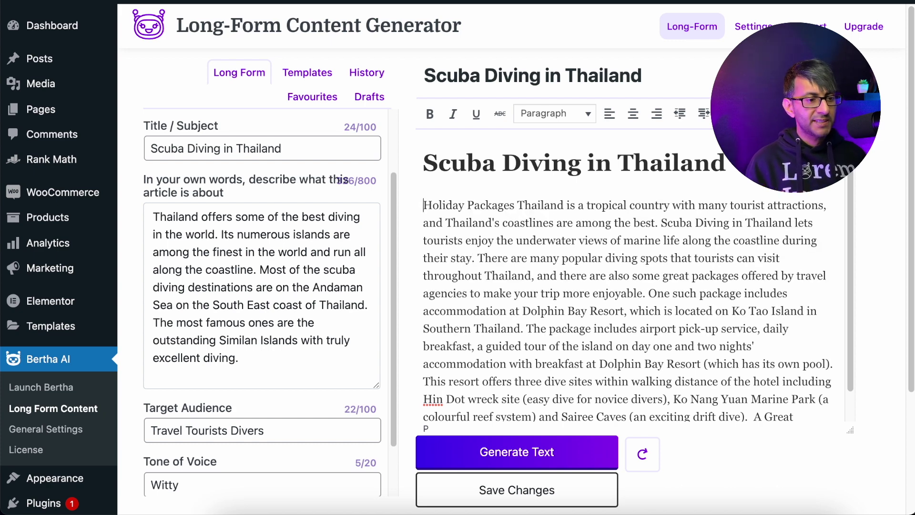
scroll(572, 262, "down", 1)
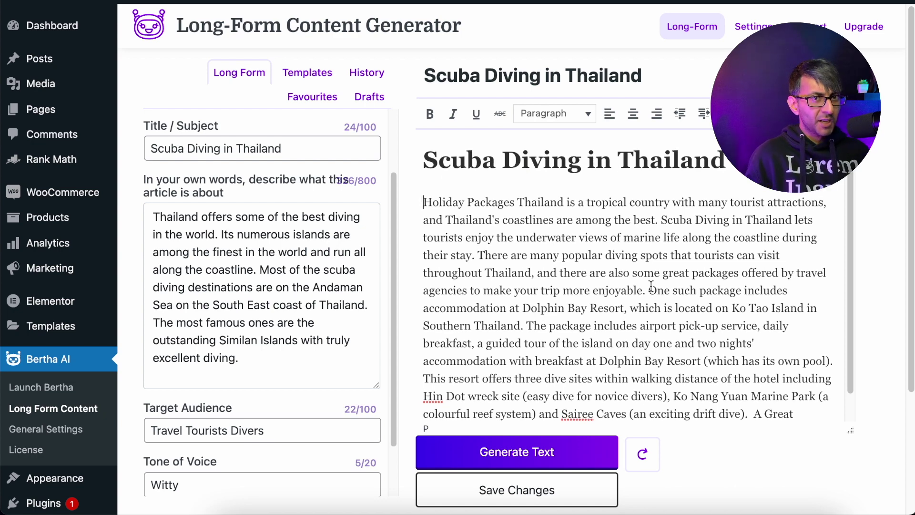
- Generate more article text following the paragraph that ends with "A Great Package!"
scroll(464, 381, "down", 3)
left_click(465, 381)
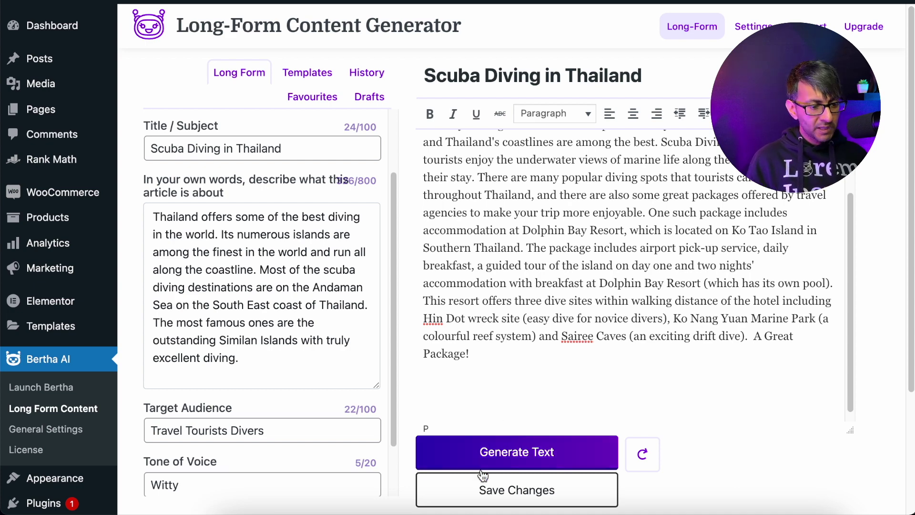
left_click(511, 455)
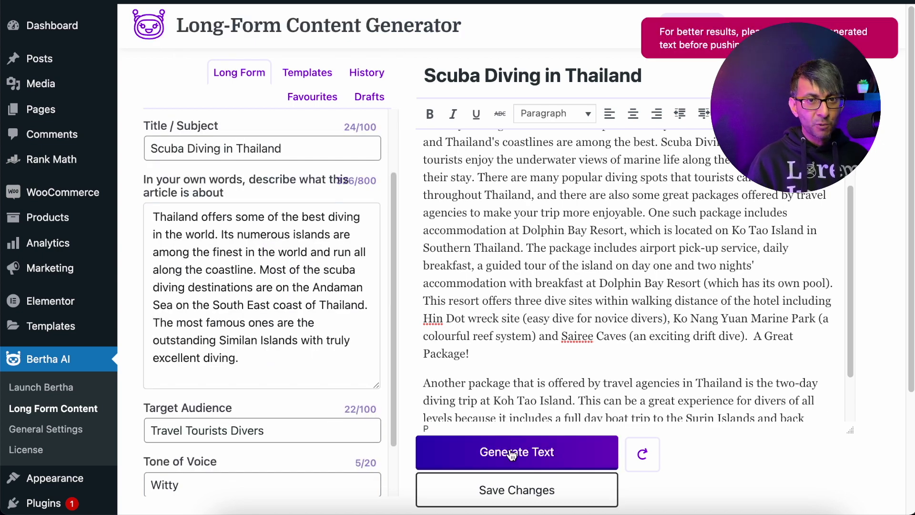
scroll(850, 317, "down", 4)
left_click_drag(851, 317, 914, 350)
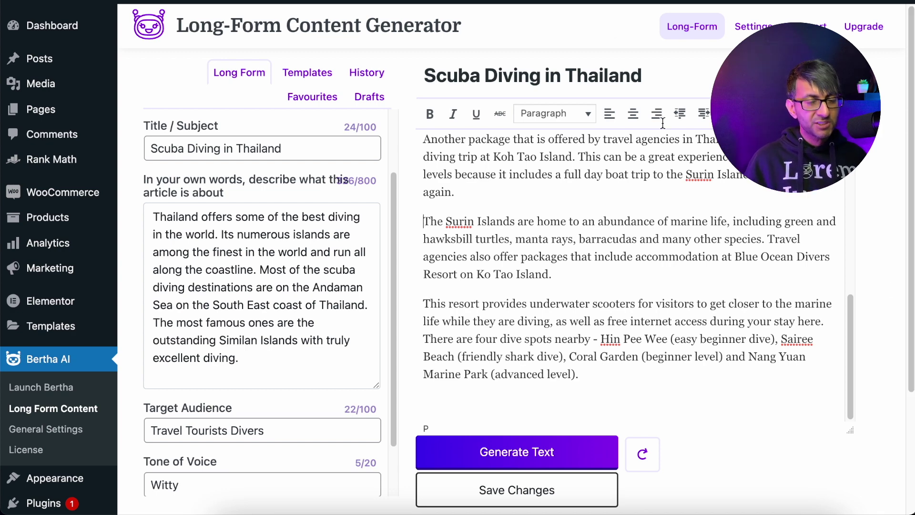
- Insert a bold "ADD IMAGE" placeholder line after the opening paragraph, which ends with "make your trip more enjoyable."
scroll(675, 298, "up", 15)
left_click(675, 298)
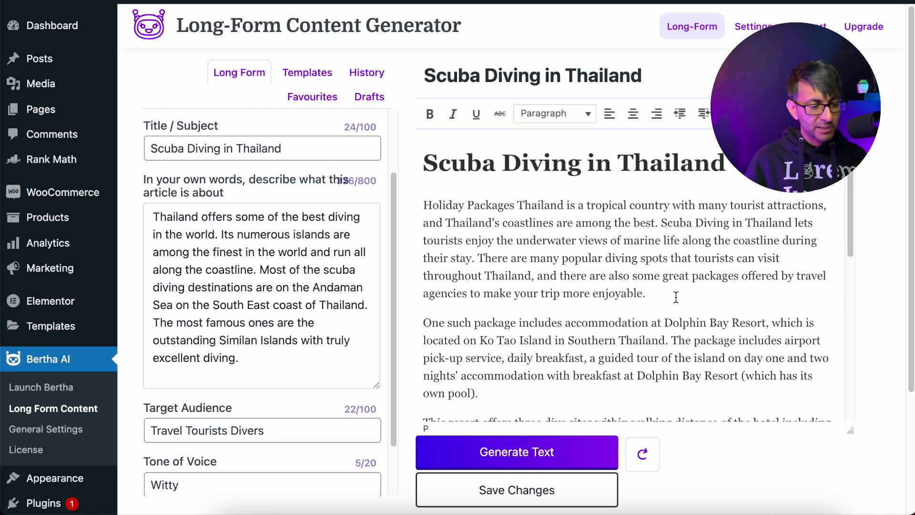
key("Return")
type("ADD")
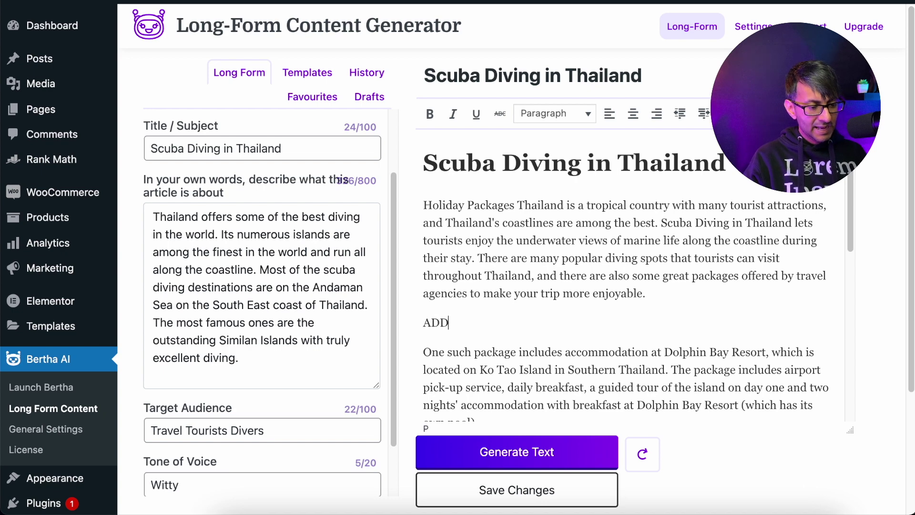
type(" IMAGE")
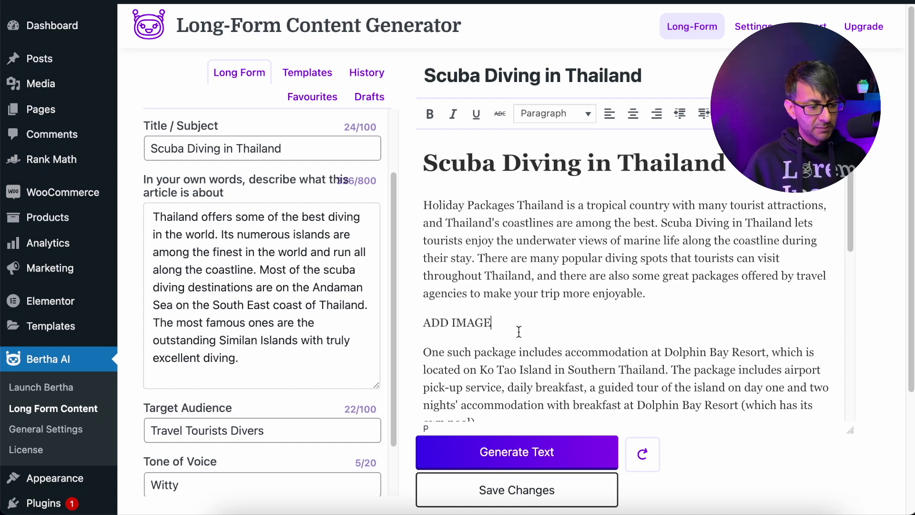
triple_click(462, 324)
left_click(430, 113)
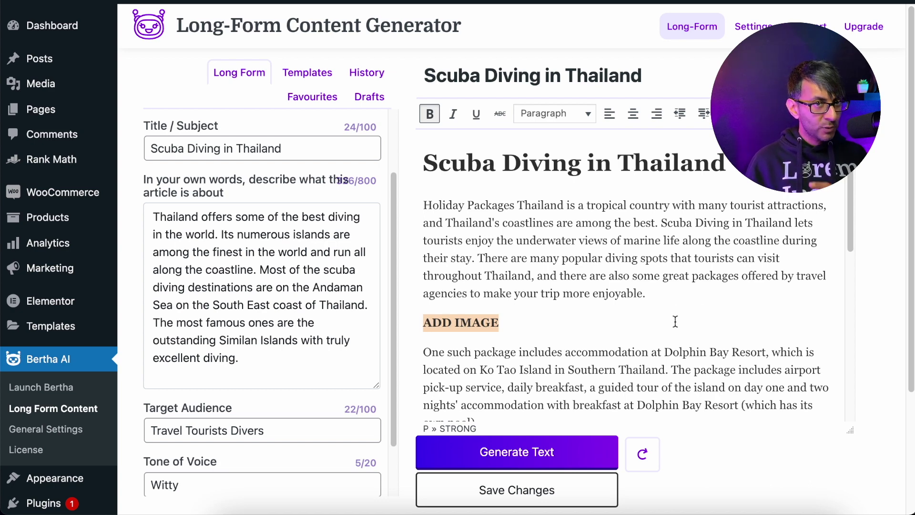
- Place the text cursor at the end of the article and copy the title "Scuba Diving in Thailand" from the long-form details
left_click_drag(851, 182, 854, 310)
left_click(604, 384)
key("ctrl+b")
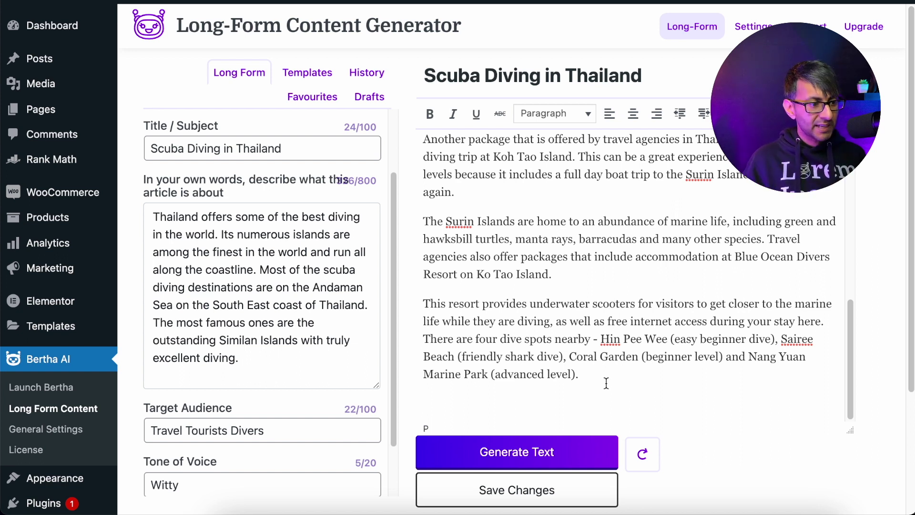
left_click(278, 153)
key("super+a")
key("ctrl+c")
mouse_move(94, 146)
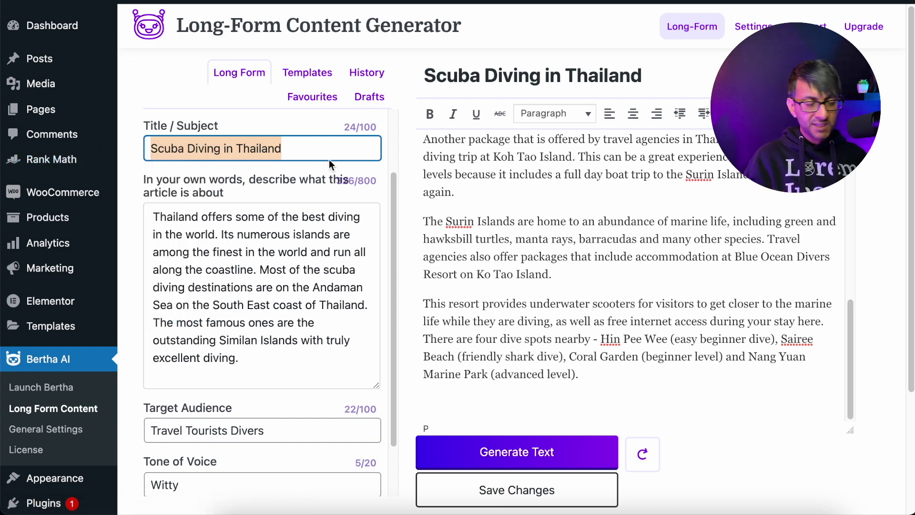
- Generate ideas with the Blog Post Outline template from the blog category, using the article title "Scuba Diving in Thailand"
left_click(307, 62)
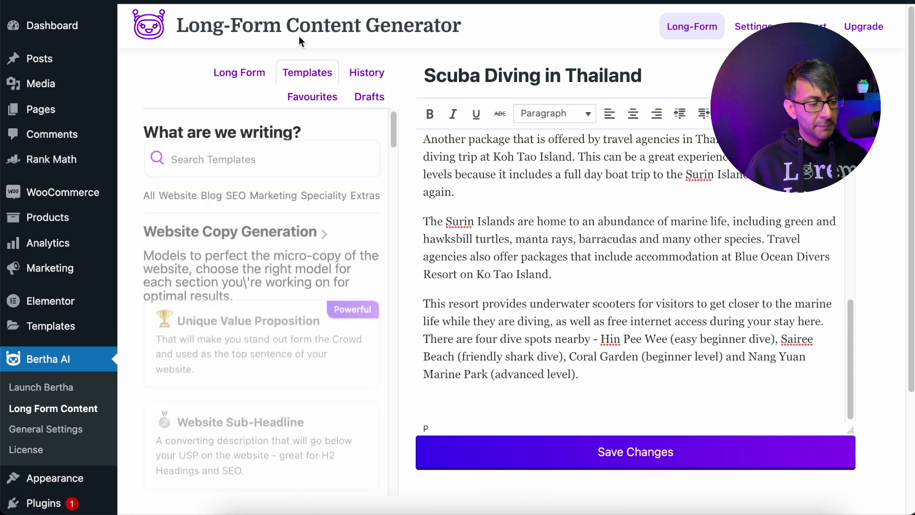
left_click(211, 210)
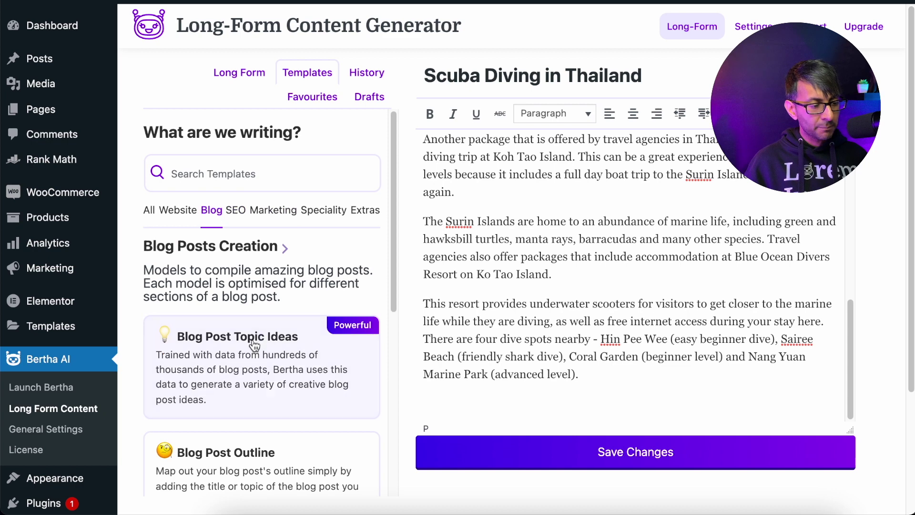
scroll(221, 347, "down", 6)
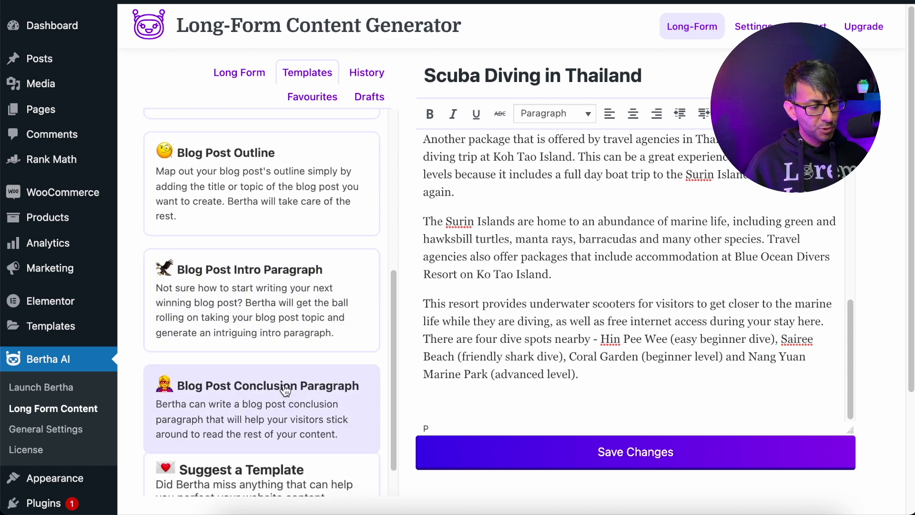
scroll(285, 396, "up", 3)
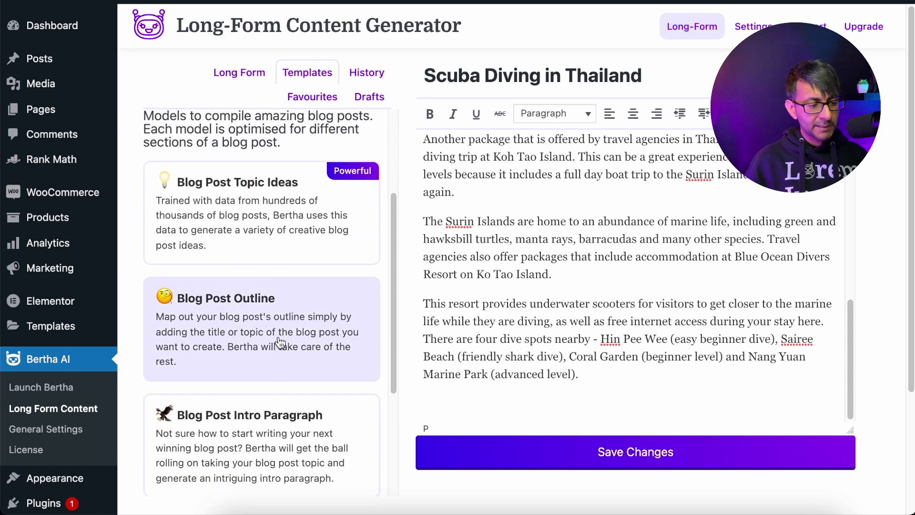
left_click(281, 342)
key("ctrl+v")
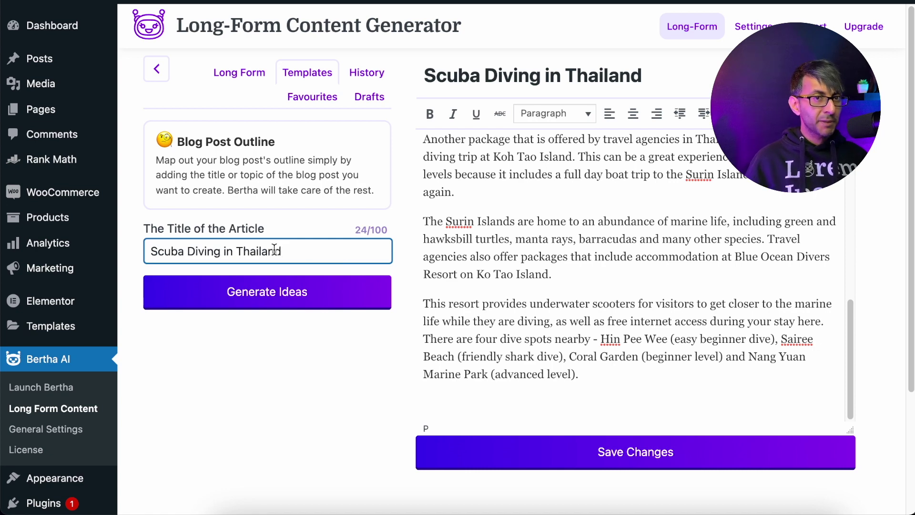
left_click(296, 299)
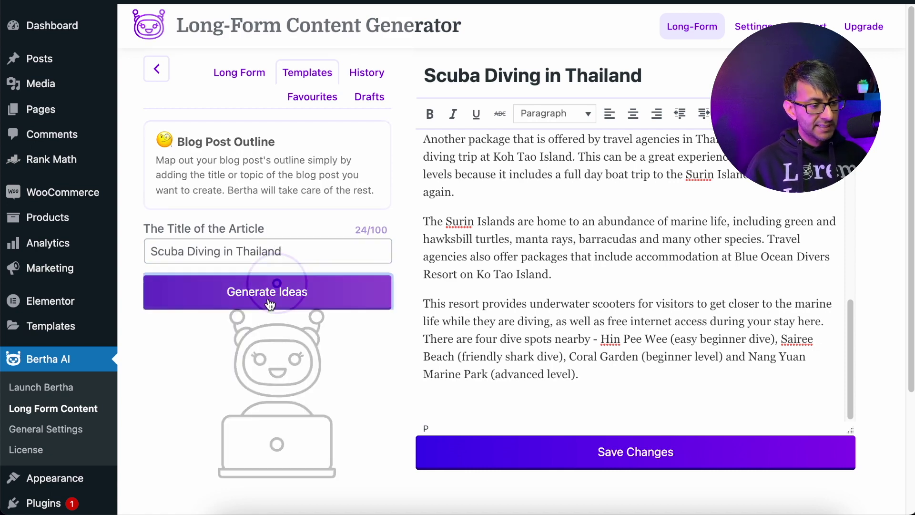
- Insert the three-point outline idea starting with "Learn how to scuba dive" at the end of the draft
scroll(307, 339, "down", 3)
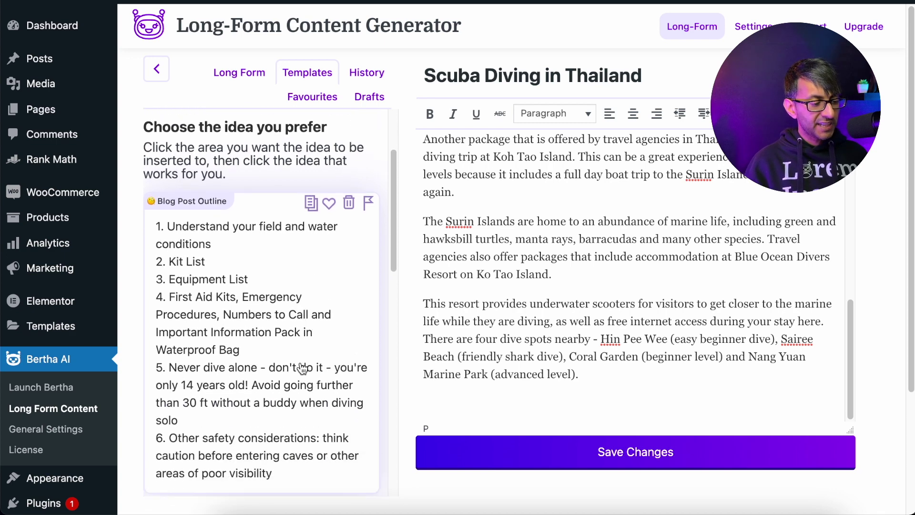
scroll(302, 370, "down", 5)
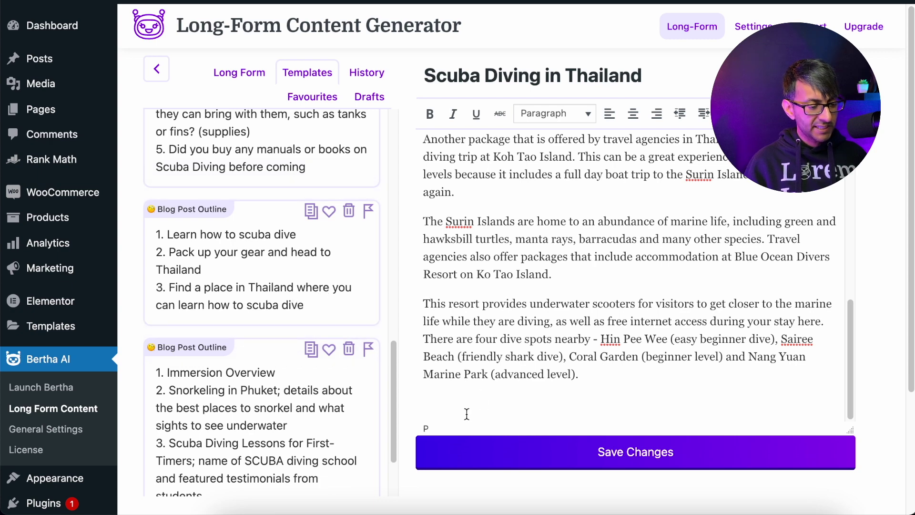
left_click(319, 256)
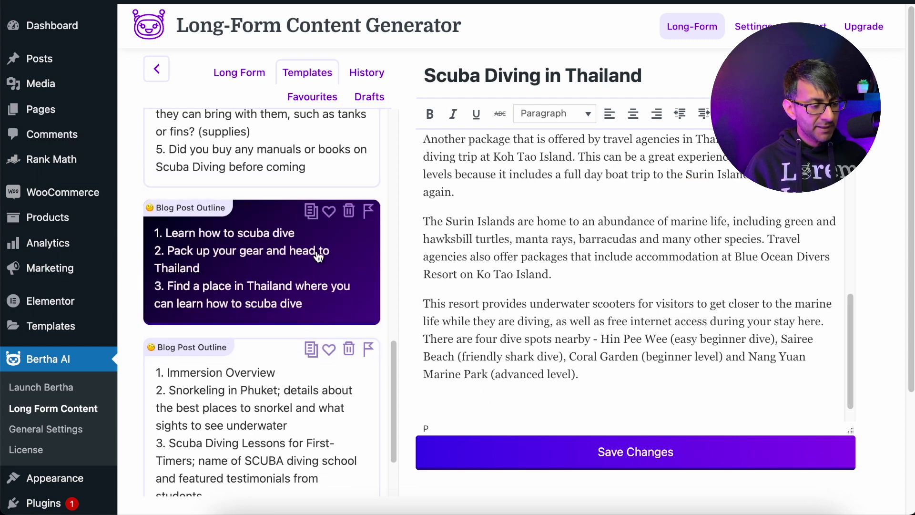
- Add the outline idea with "How to get there" and "What you need" to the outline points at the end of the draft
scroll(316, 248, "down", 10)
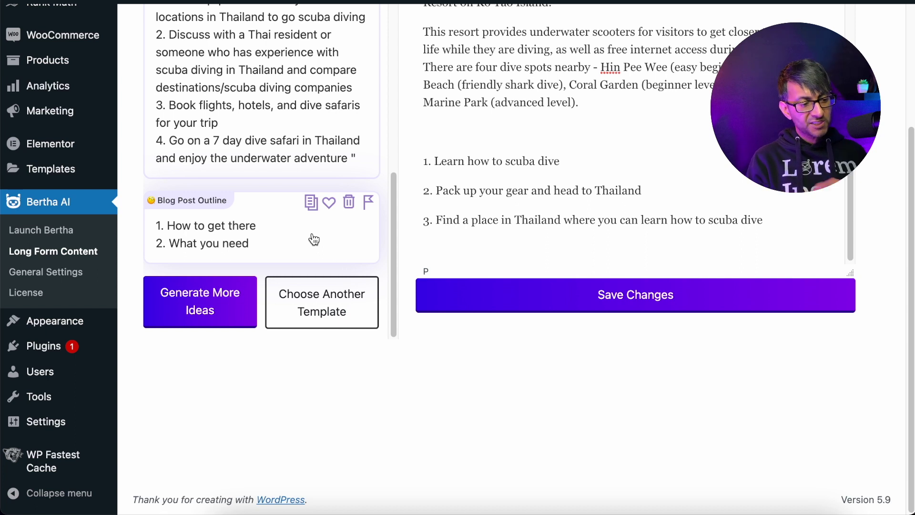
left_click(453, 253)
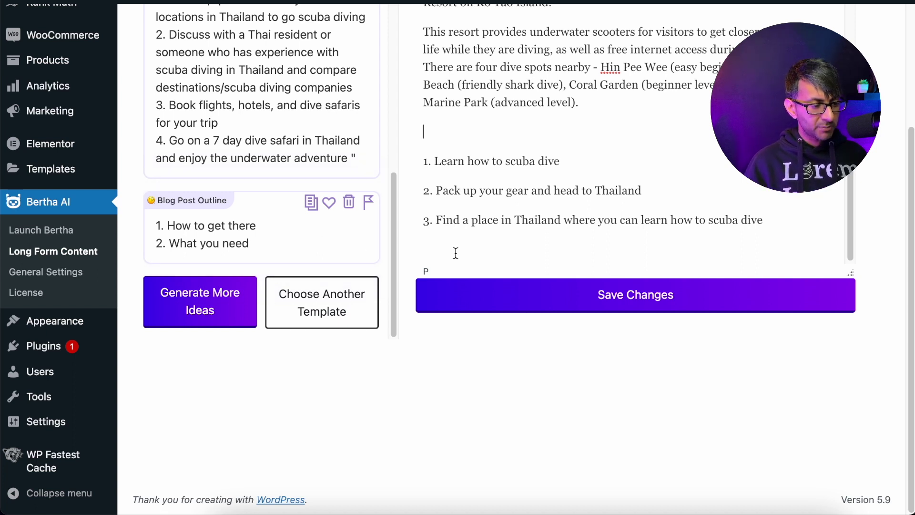
left_click(271, 236)
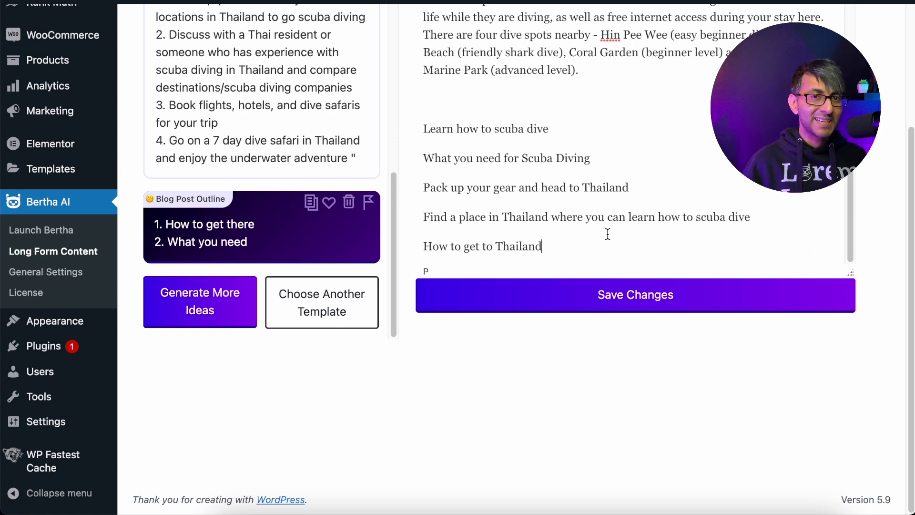
left_click_drag(565, 235, 421, 128)
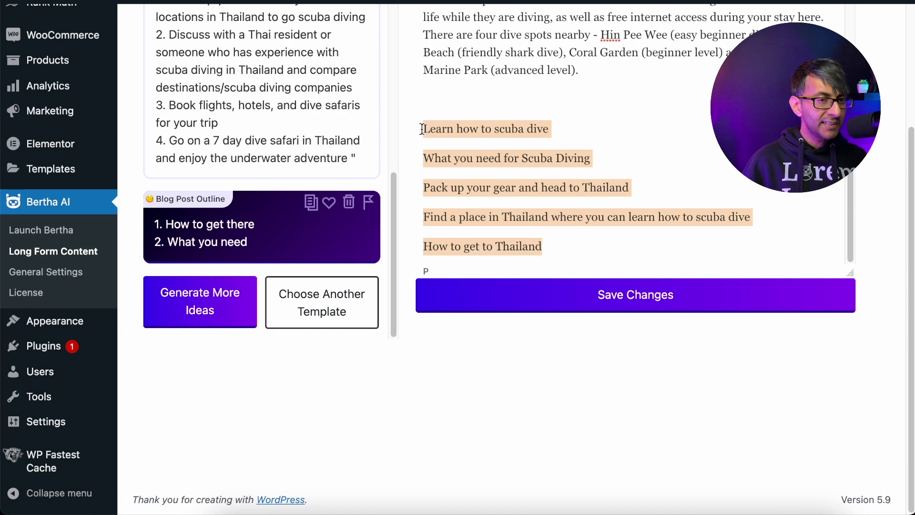
left_click_drag(851, 238, 851, 18)
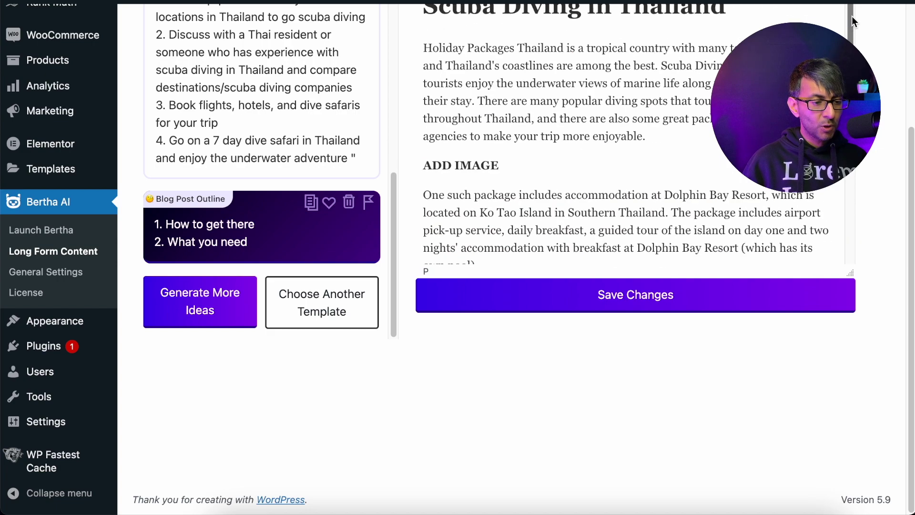
- Format the outline points at the end of the draft as Heading 3
scroll(620, 143, "up", 4)
left_click(591, 117)
left_click(615, 220)
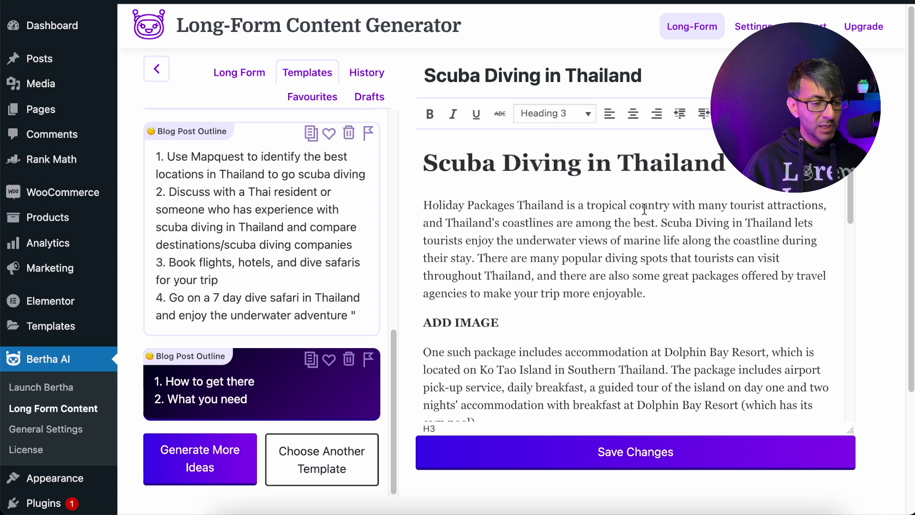
left_click_drag(851, 200, 854, 383)
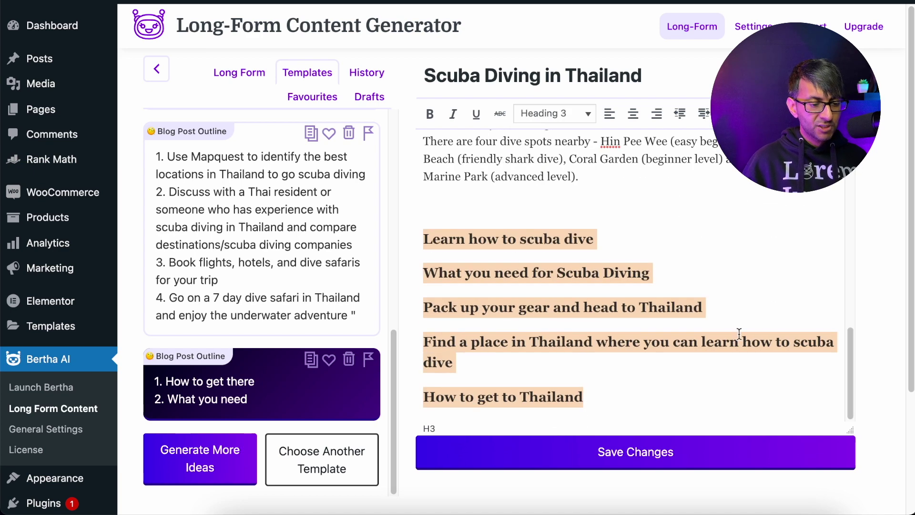
- Return to the long-form details and generate text on a new line beneath the "Learn how to scuba dive" heading
left_click(643, 245)
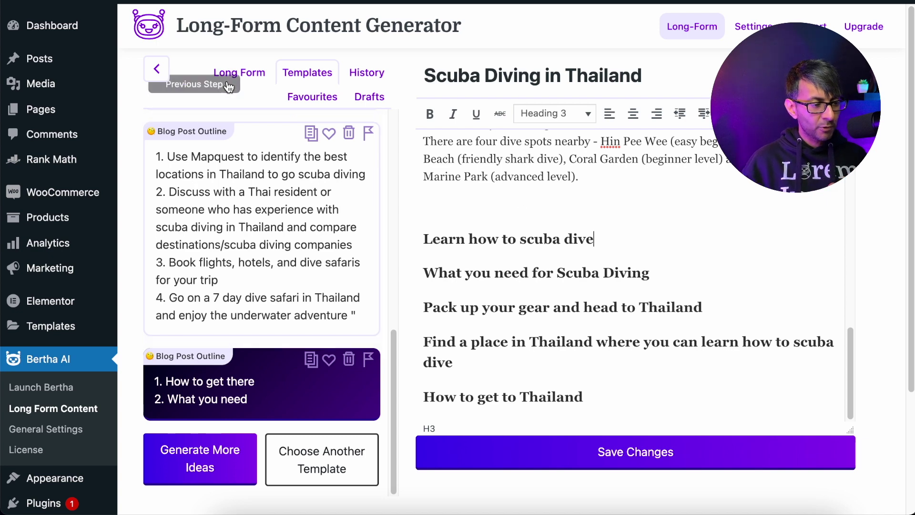
left_click(227, 85)
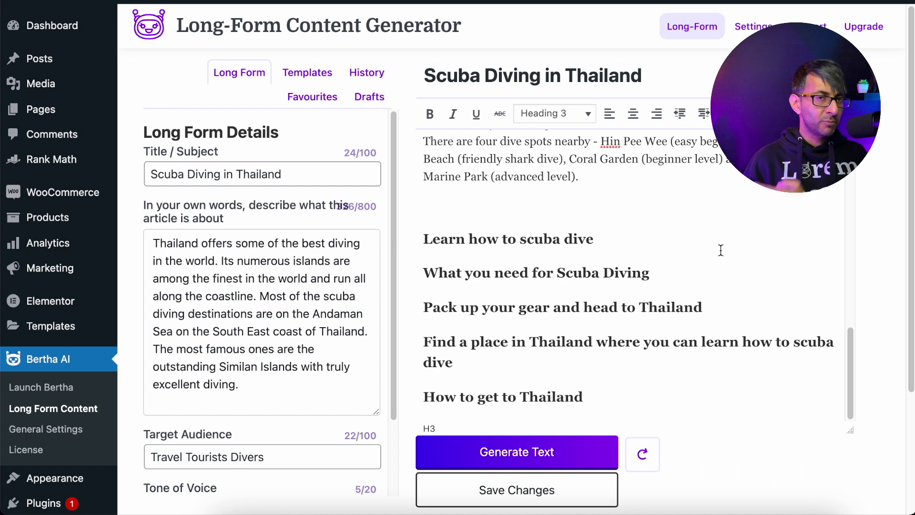
left_click(650, 242)
key("Return")
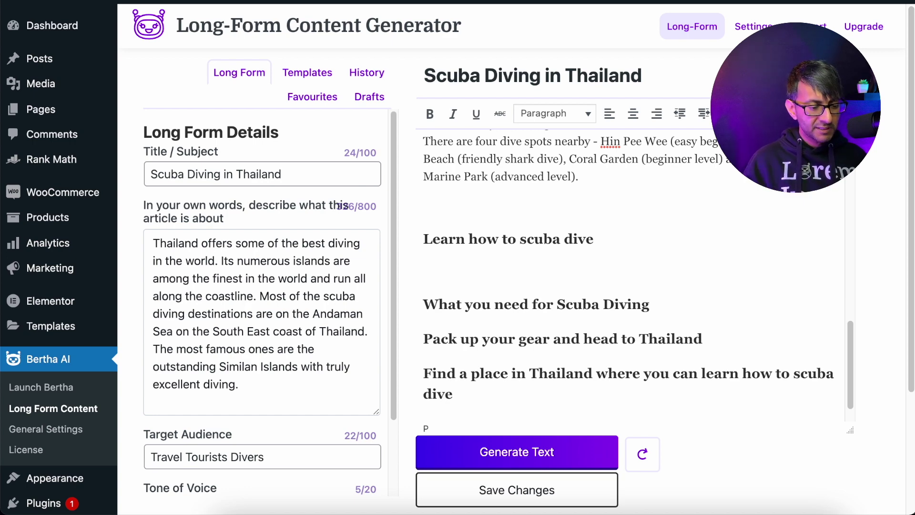
left_click(562, 465)
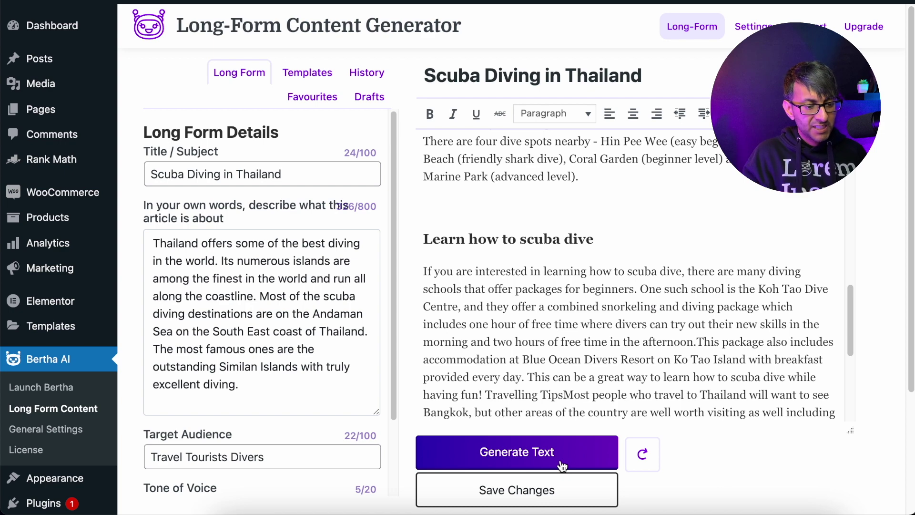
- Split the generated "Learn how to scuba dive" text into separate paragraphs before "This package also includes" and before "The best time for tourists"
scroll(751, 329, "down", 3)
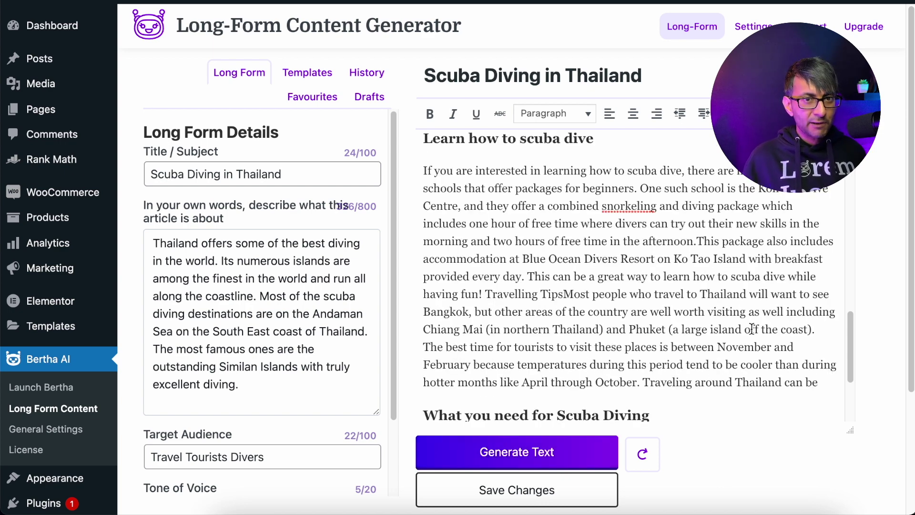
left_click(697, 241)
key("Return")
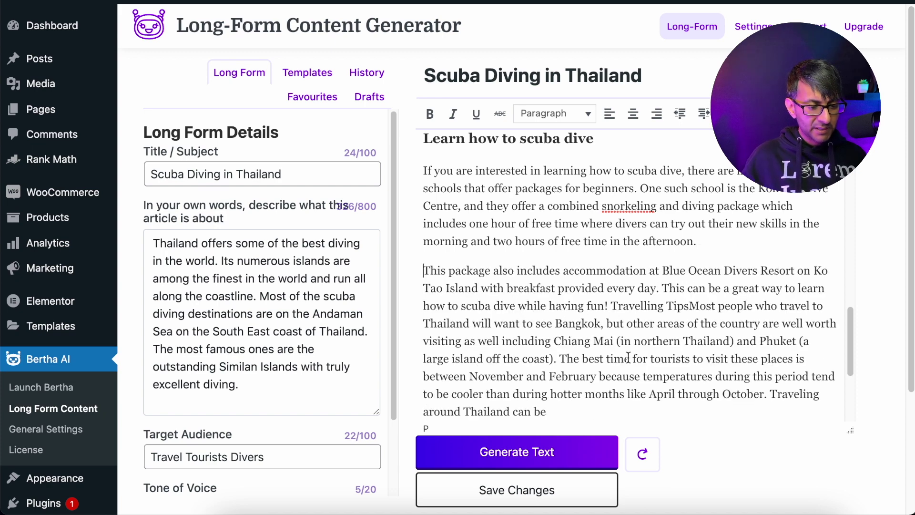
left_click(559, 359)
key("Delete")
key("Return")
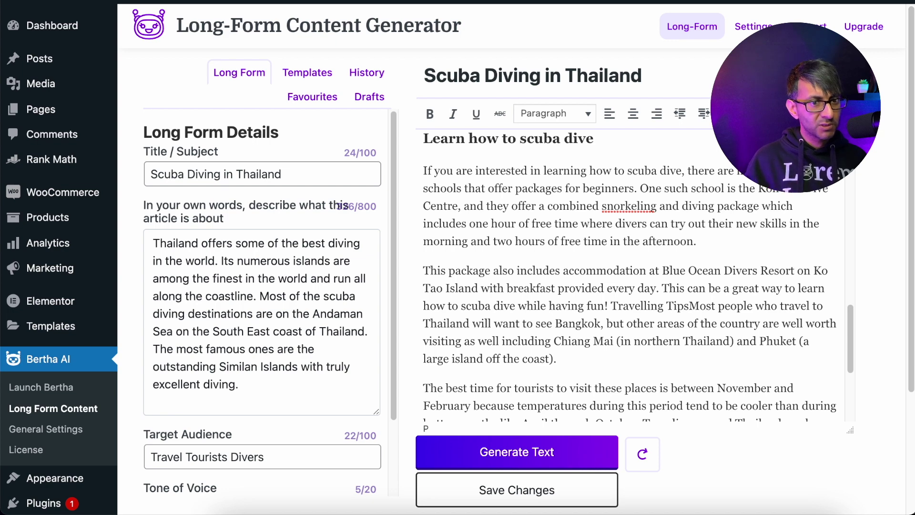
- Append "(Add Images)" to the "Learn how to scuba dive" heading
left_click(595, 138)
scroll(629, 277, "up", 4)
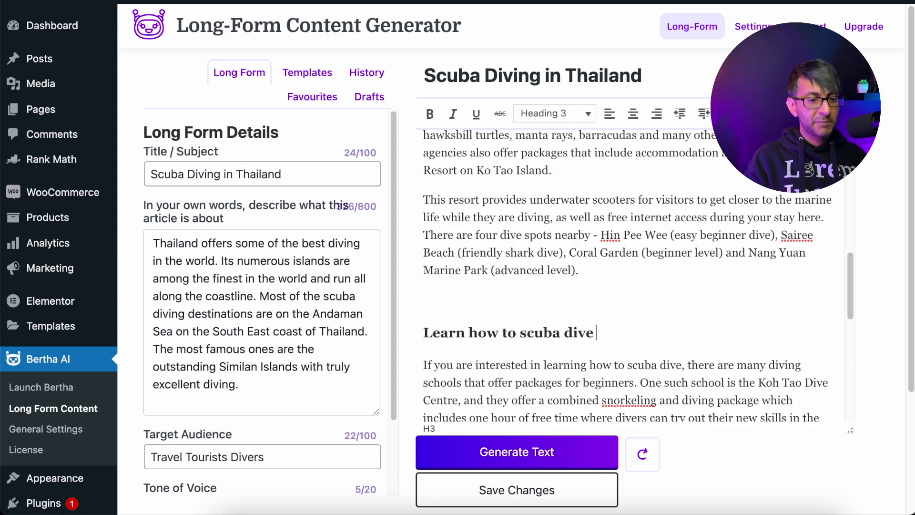
type("(Add")
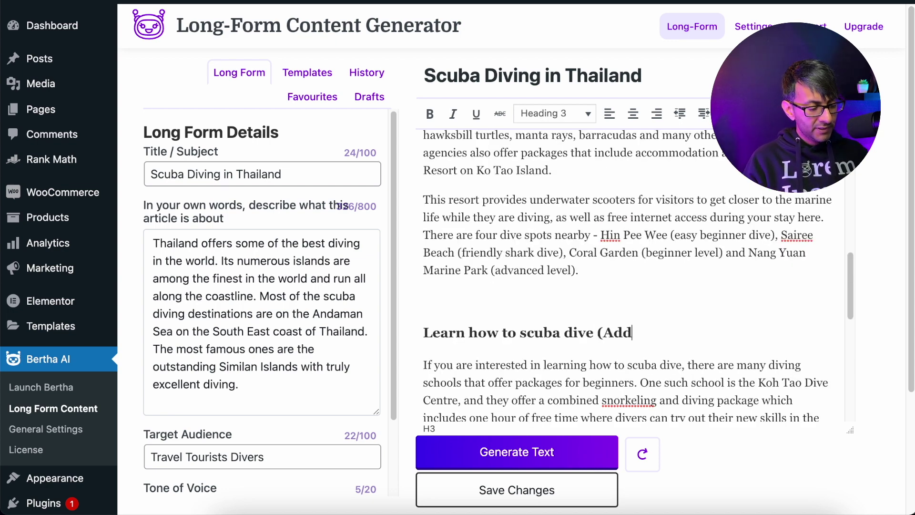
type(" Images)")
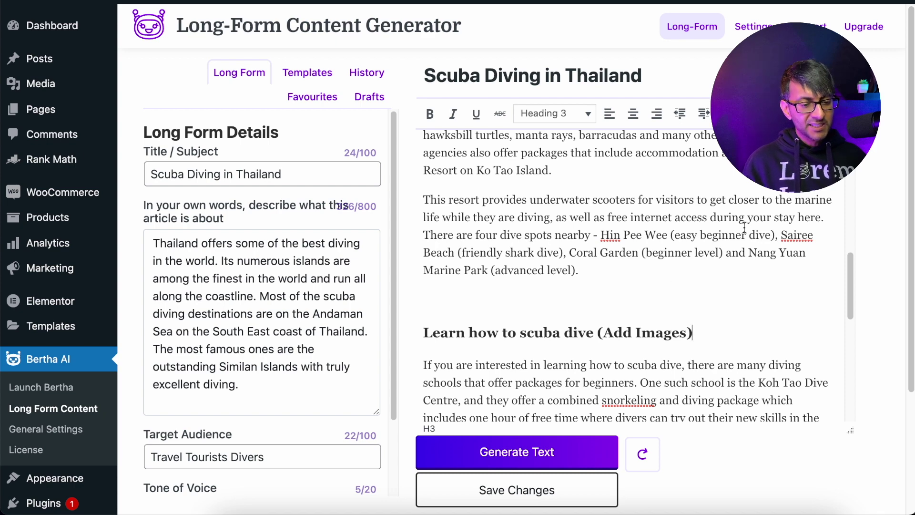
- Generate text in the empty line beneath the "What you need for Scuba Diving" heading
left_click_drag(852, 273, 854, 370)
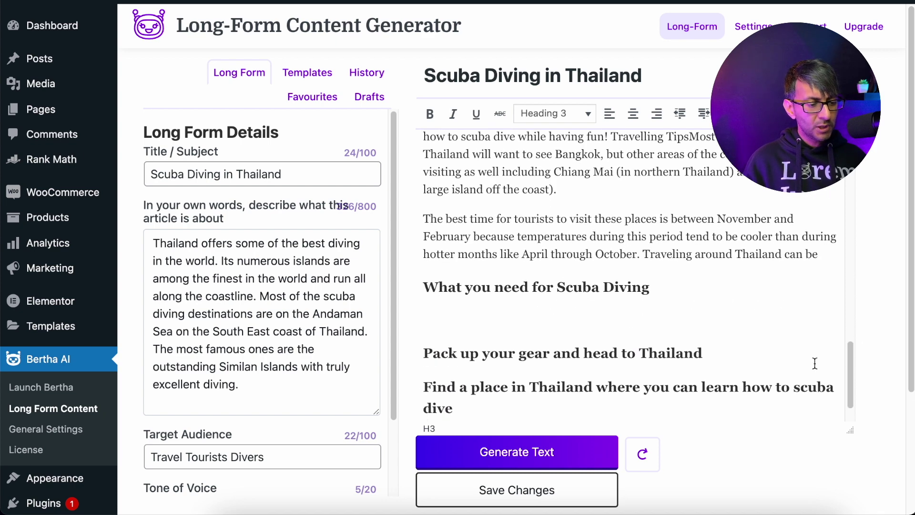
left_click(565, 320)
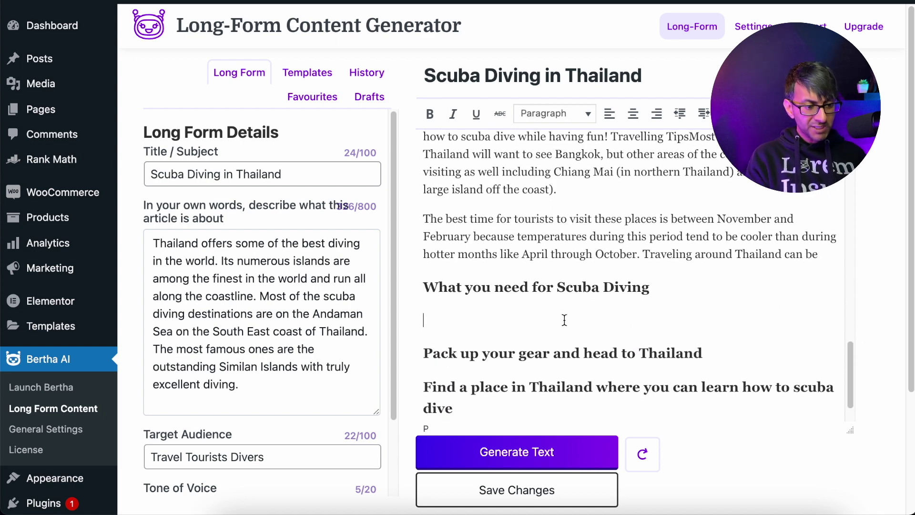
left_click(545, 452)
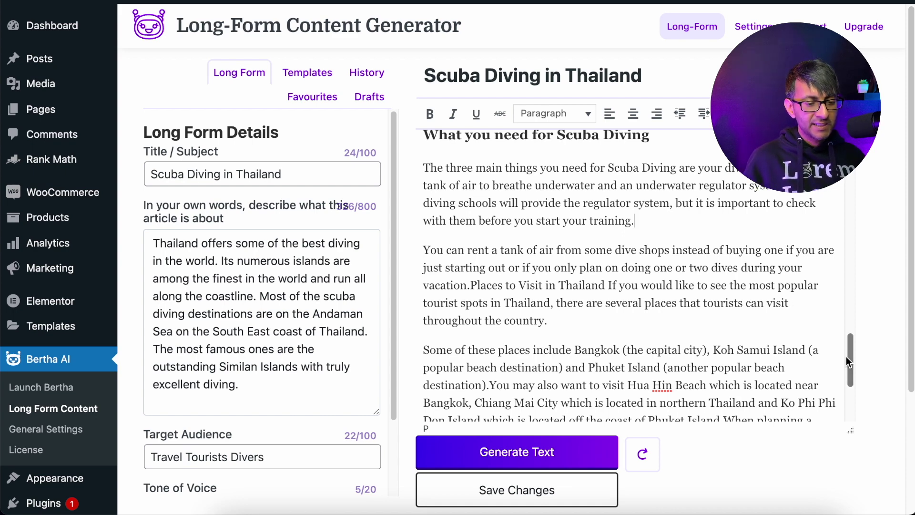
- Add a new line beneath the "Pack up your gear and head to Thailand" heading and generate text there
left_click_drag(848, 350, 842, 403)
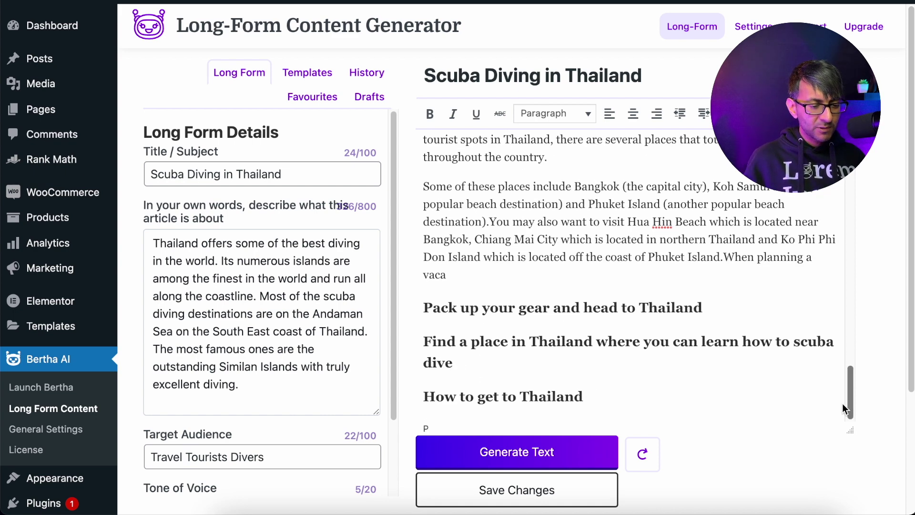
left_click(716, 307)
key("Return")
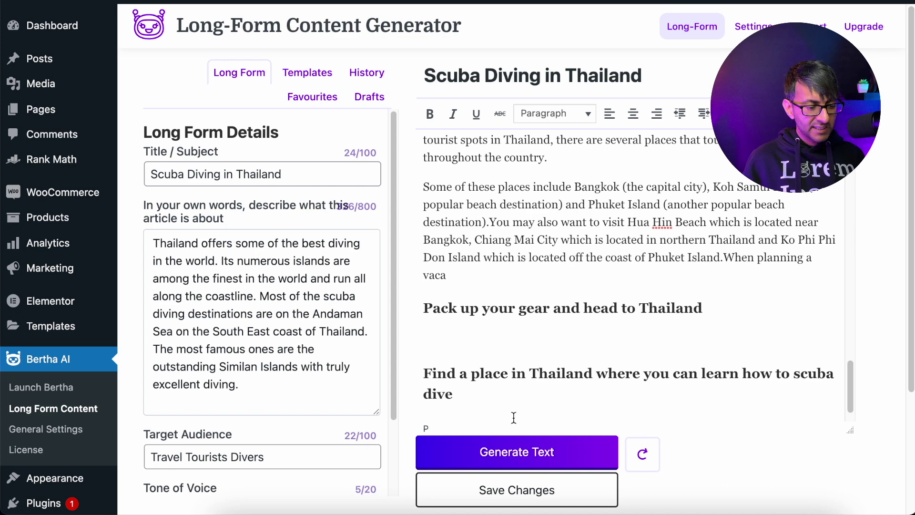
left_click(523, 454)
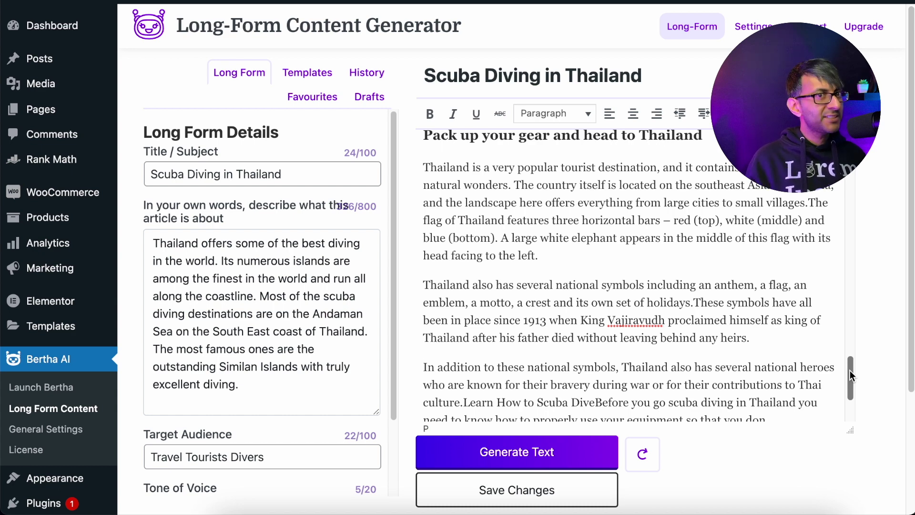
- Generate text beneath the "Find a place in Thailand where you can learn how to scuba dive" heading
key("Down")
key("Down")
key("Down")
key("Down")
key("Down")
key("Down")
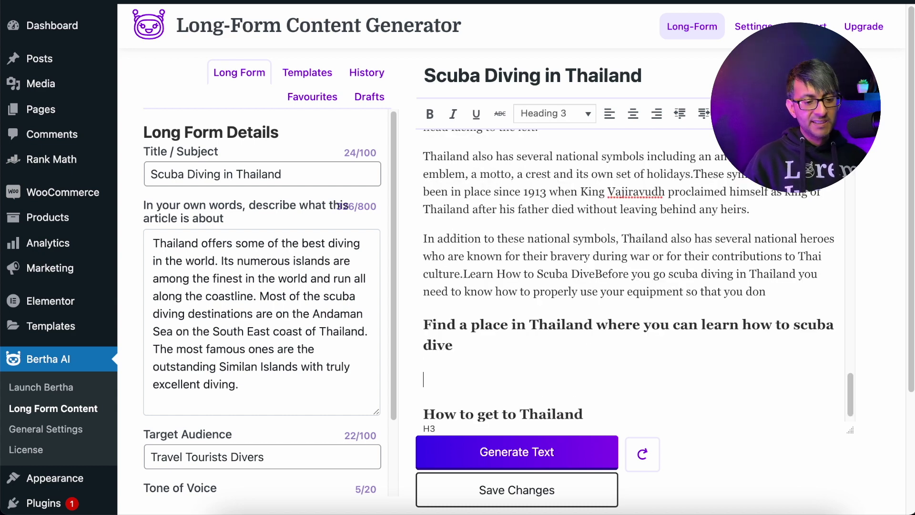
left_click(508, 454)
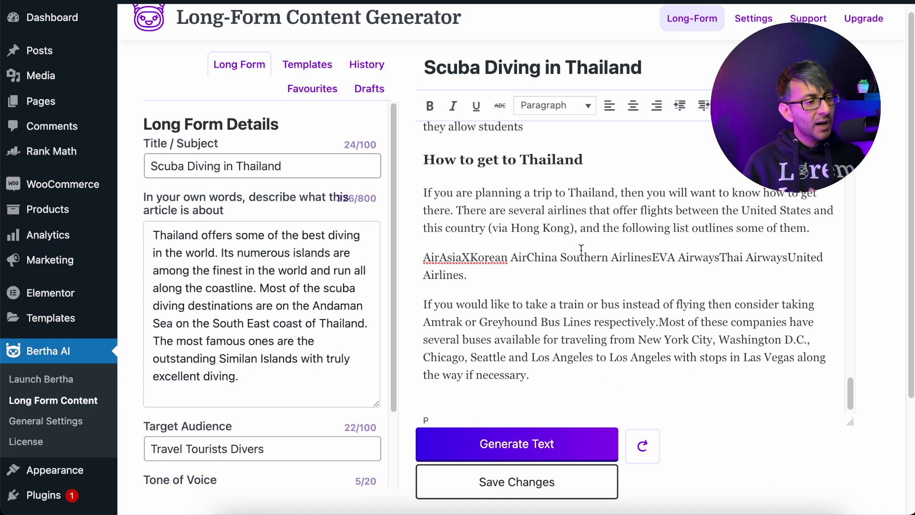
- Copy the title "Scuba Diving in Thailand" from the long-form details and add a new line at the end of the draft
left_click_drag(288, 167, 116, 165)
key("ctrl+c")
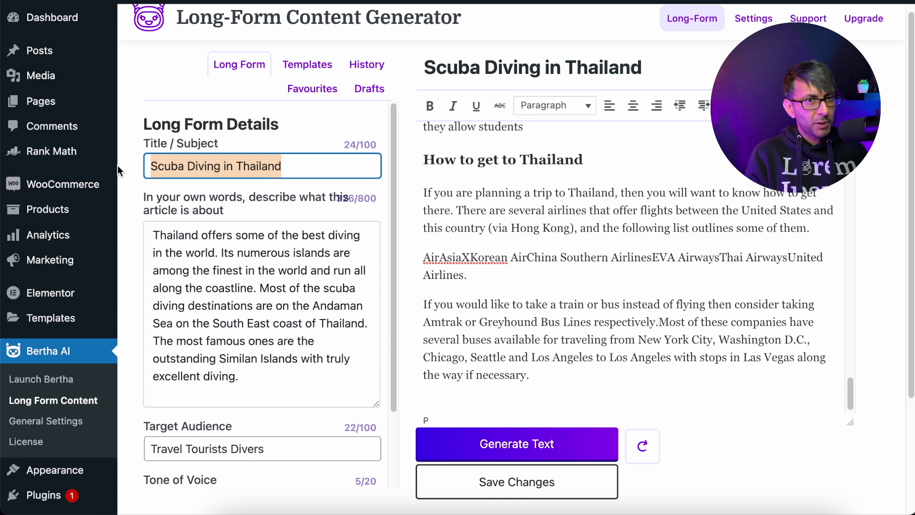
left_click(582, 376)
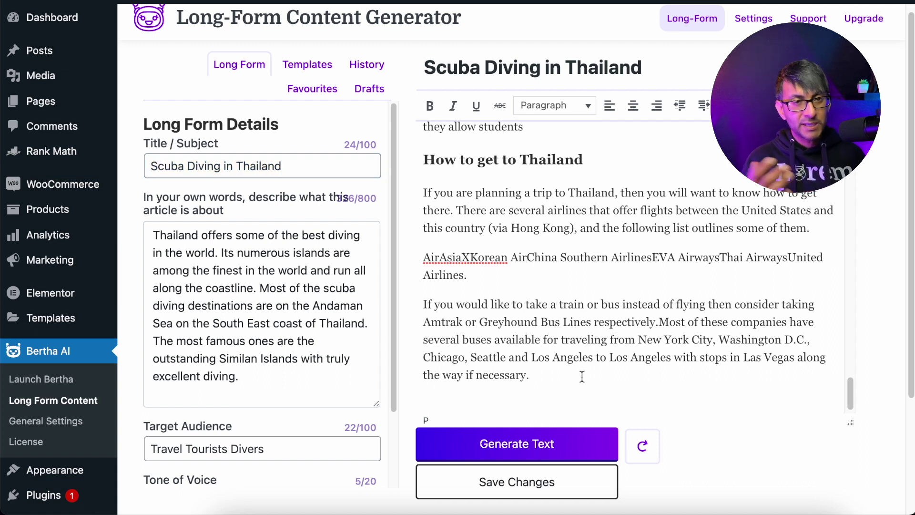
key("Return")
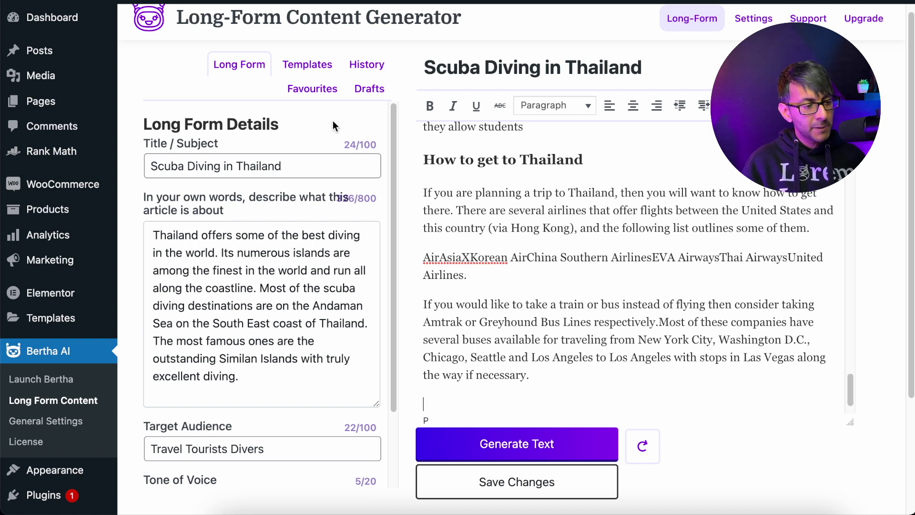
- Generate Blog Post Conclusion Paragraph ideas with the title "Scuba Diving in Thailand" and the call to action "Jump in to Diving"
left_click(307, 66)
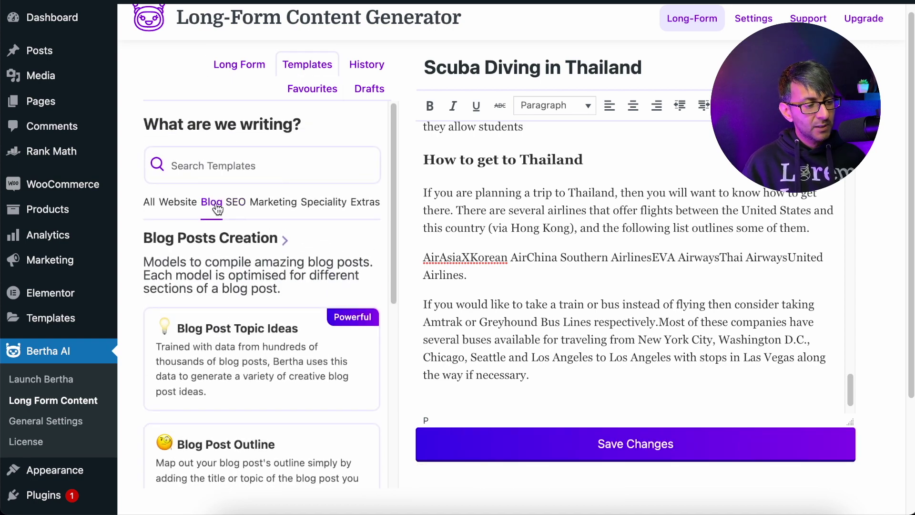
scroll(243, 343, "down", 7)
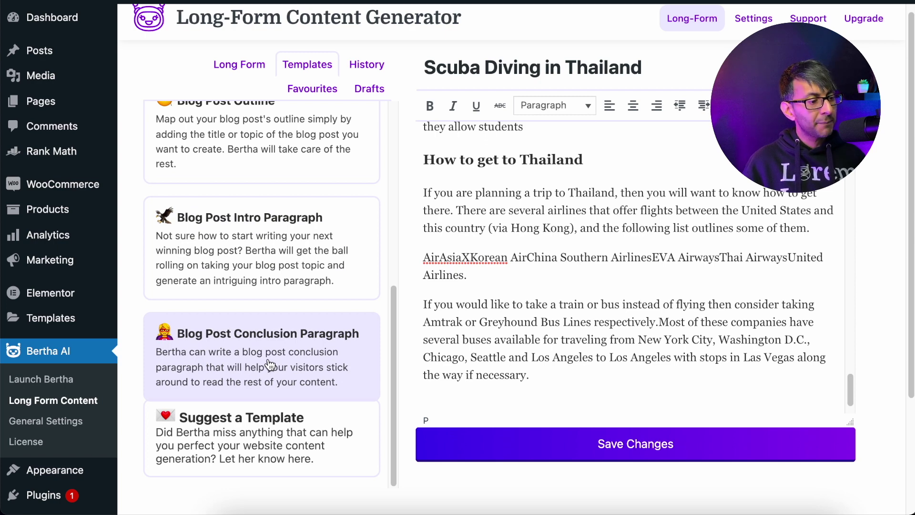
left_click(270, 365)
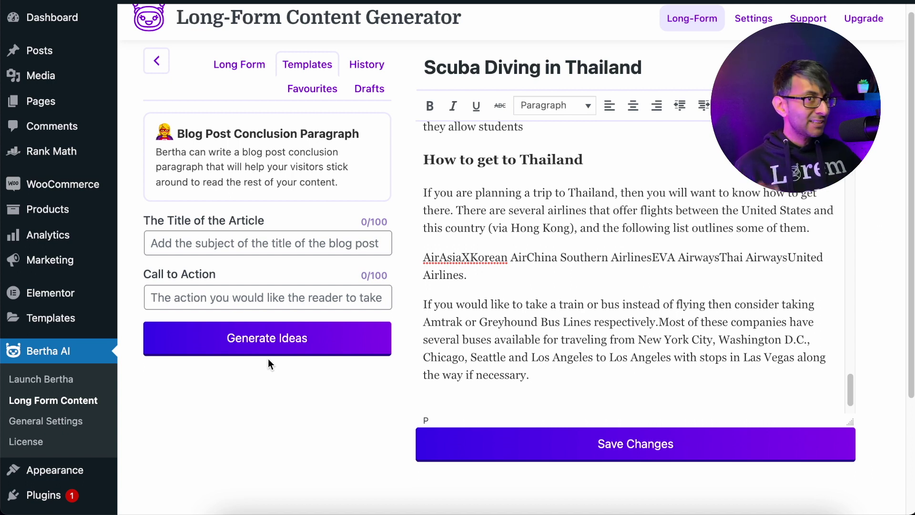
left_click(283, 250)
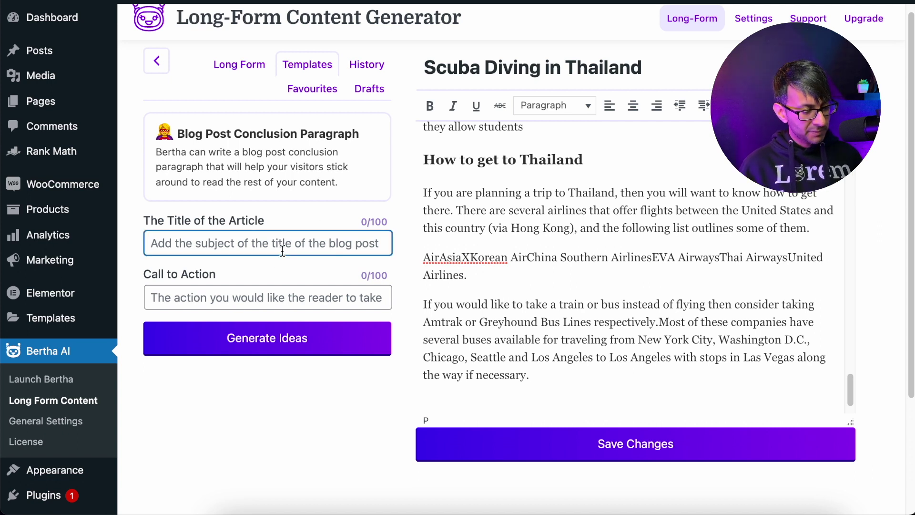
key("ctrl+v")
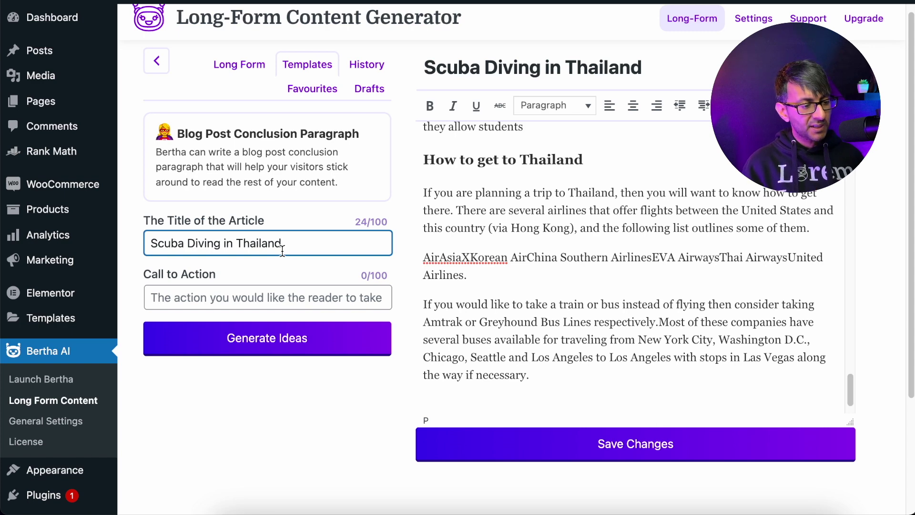
left_click(245, 296)
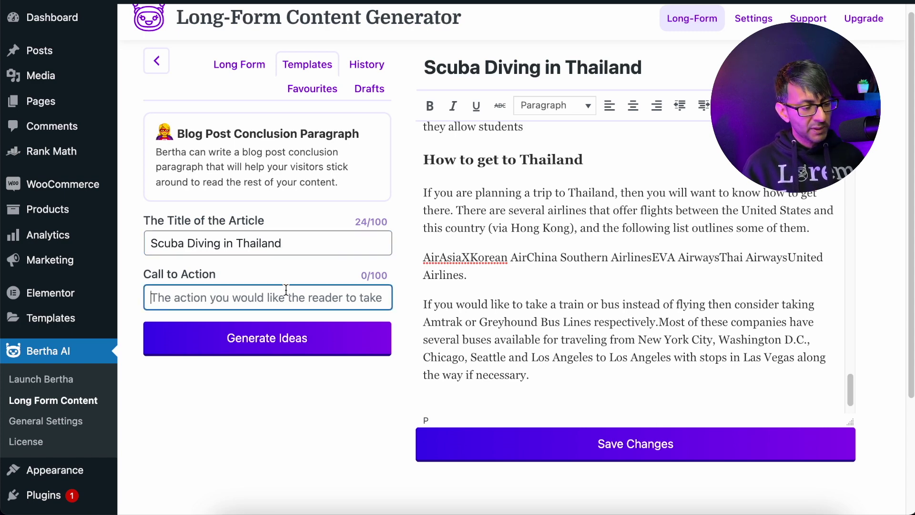
type("Jump in to Diving")
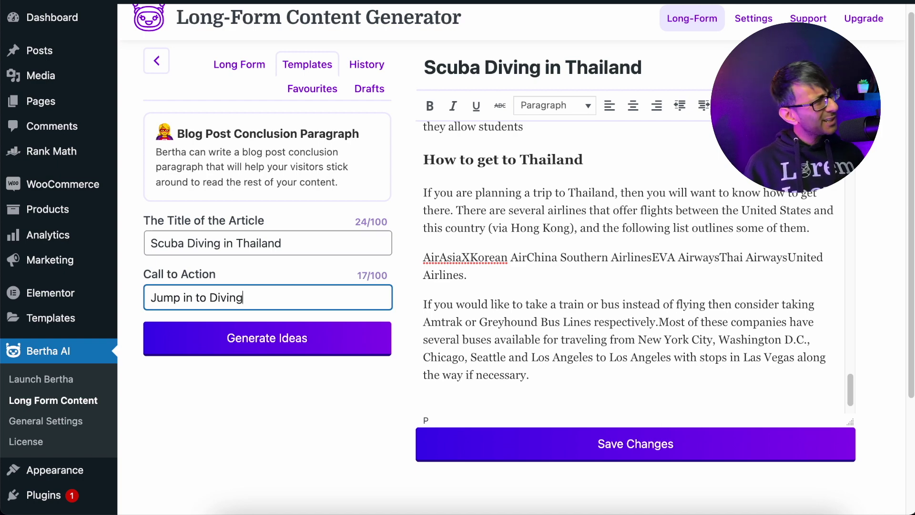
left_click(291, 354)
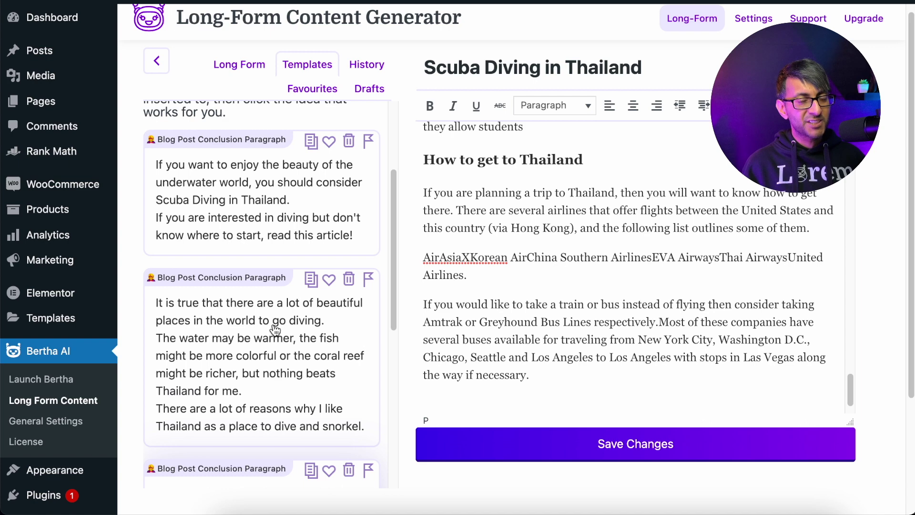
- Insert the conclusion idea starting with "If you are interested in scuba diving" at the end of the draft
scroll(278, 353, "down", 3)
scroll(279, 353, "down", 6)
left_click(268, 275)
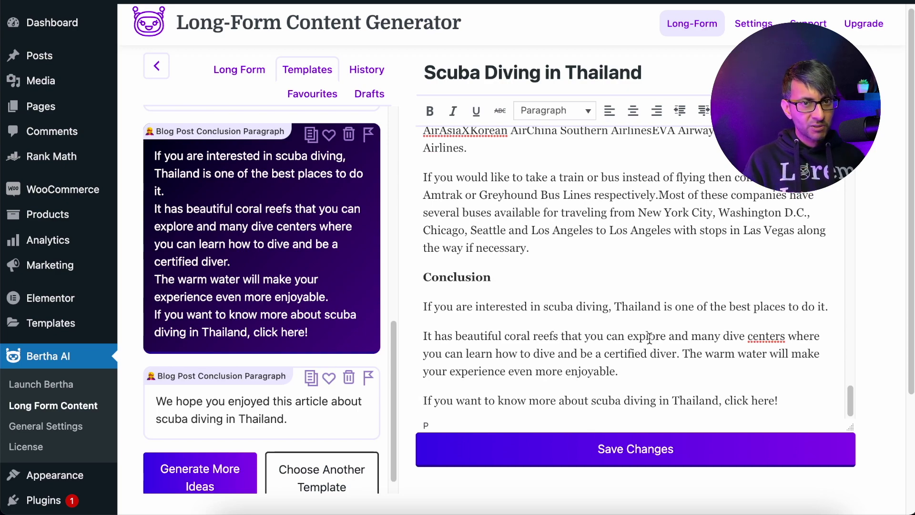
left_click_drag(853, 404, 854, 210)
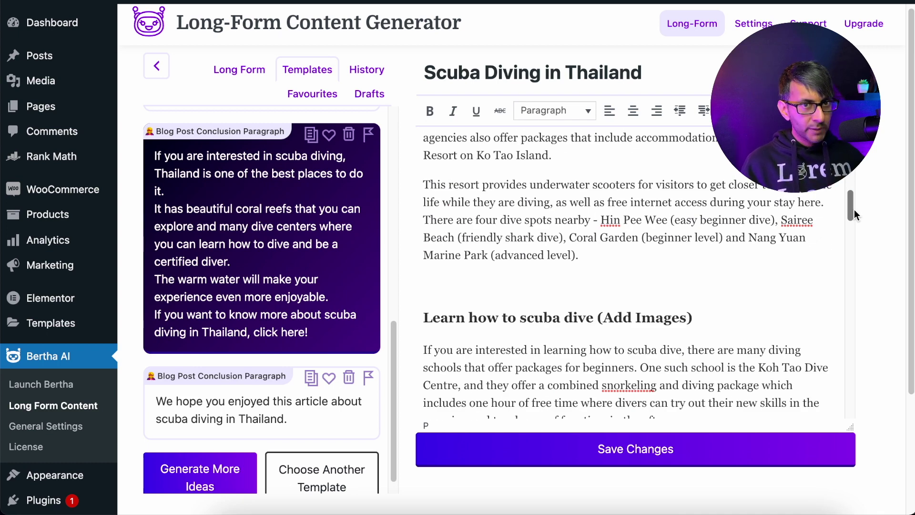
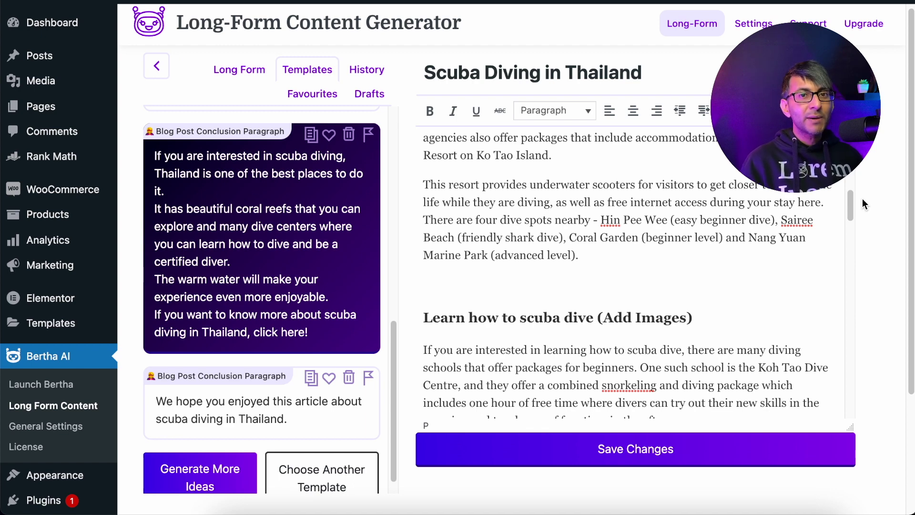
left_click(756, 265)
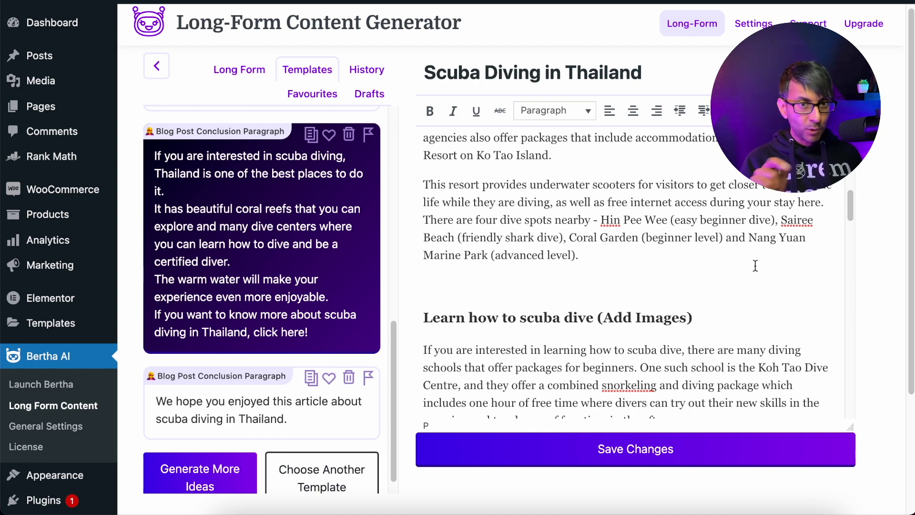
- Switch to Microsoft Word, look through the pages of the article copy, and return to the long-form editor in the browser
key("super+Tab")
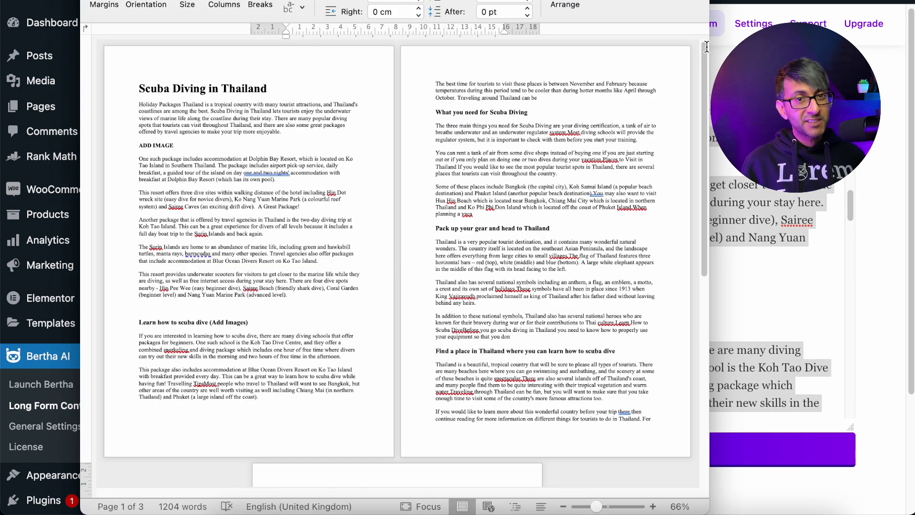
scroll(706, 81, "down", 3)
scroll(705, 81, "down", 10)
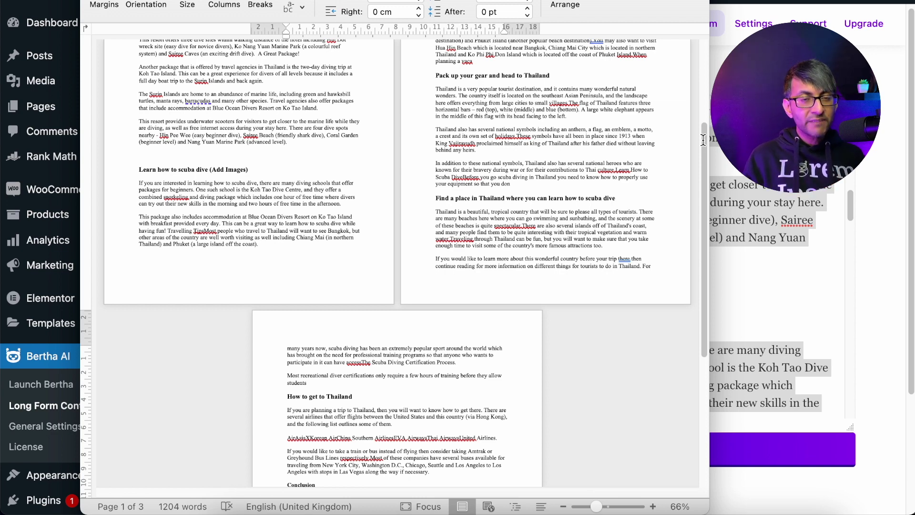
left_click(715, 143)
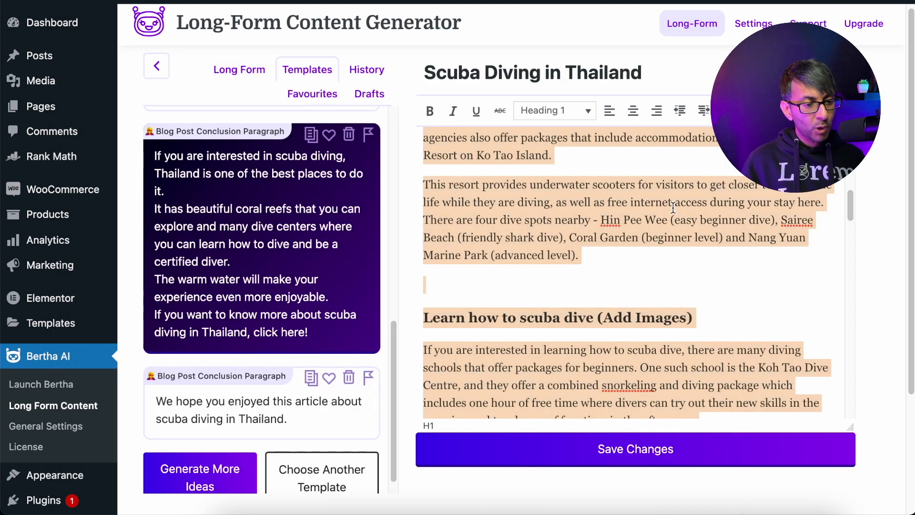
- Add the heading "The Best Season for Diving" after the conclusion at the end of the draft and generate text beneath it
scroll(657, 310, "up", 1)
scroll(657, 310, "down", 4)
scroll(657, 309, "up", 1)
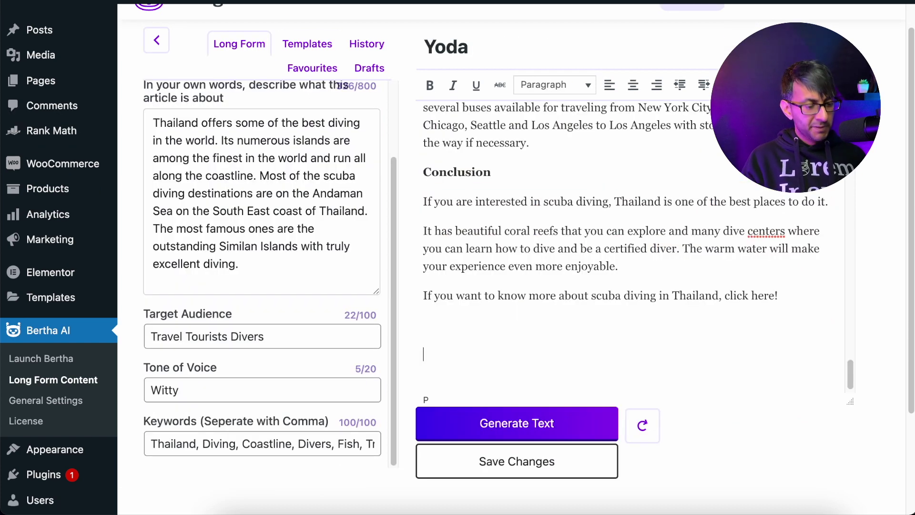
type("Best Se")
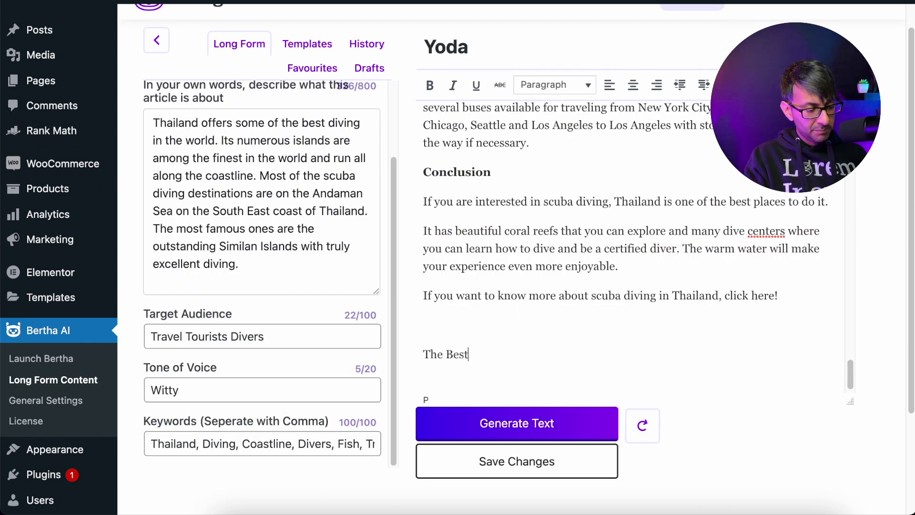
type("ason for Diving")
key("Return")
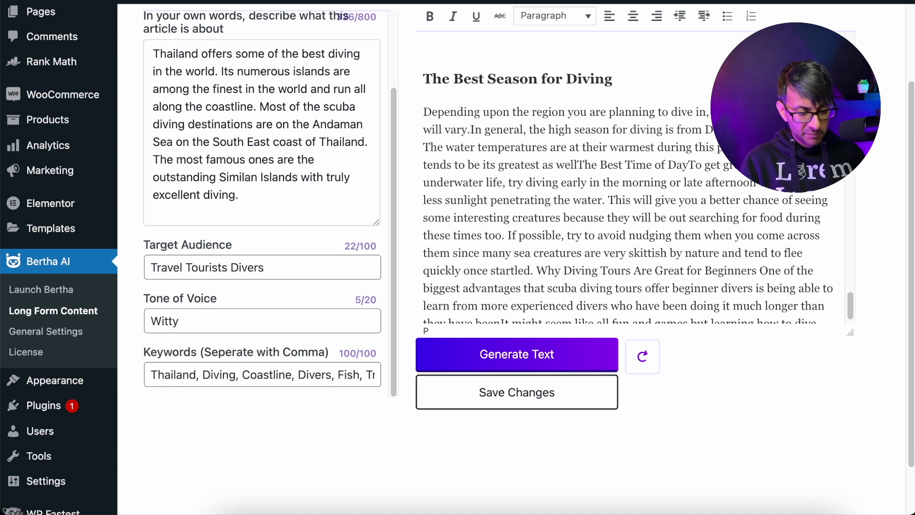
- End the sentence before "The Best Time of Day" with a period, start a new paragraph there, and review the article from its beginning
key("Return")
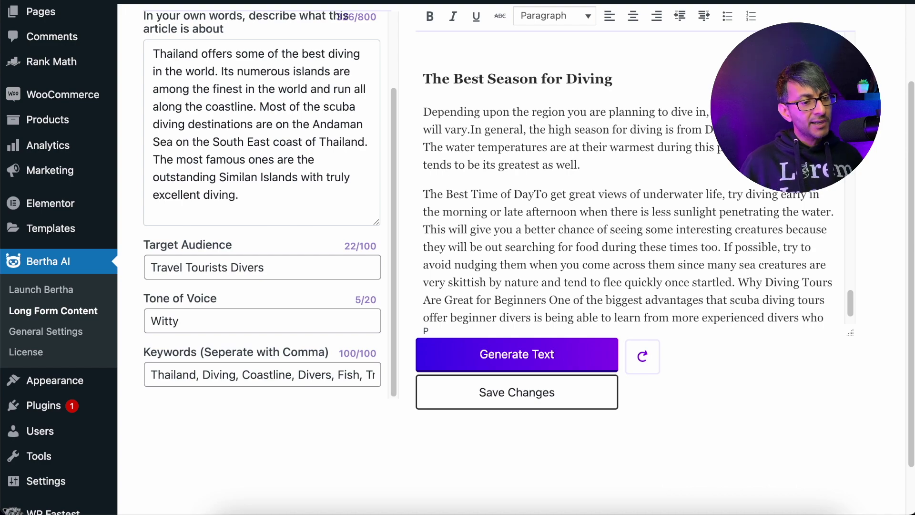
left_click_drag(851, 307, 850, 38)
scroll(330, 154, "up", 3)
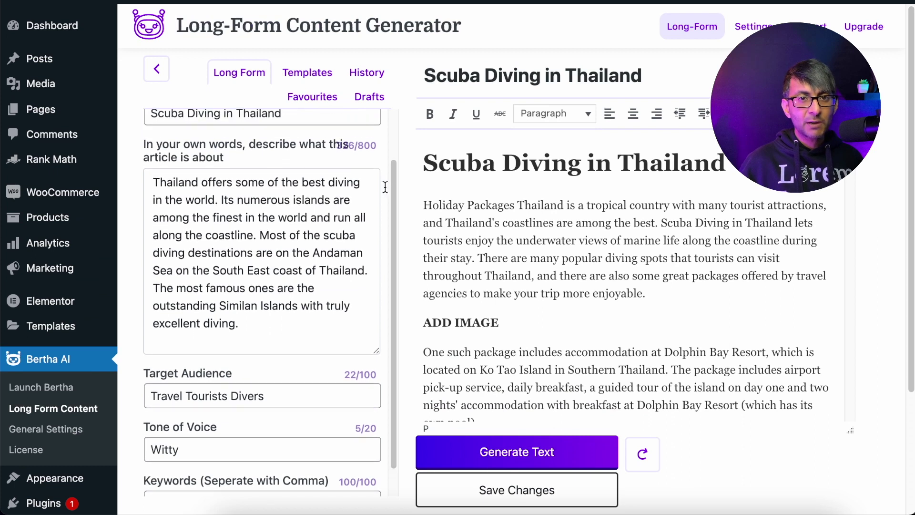
scroll(336, 240, "up", 2)
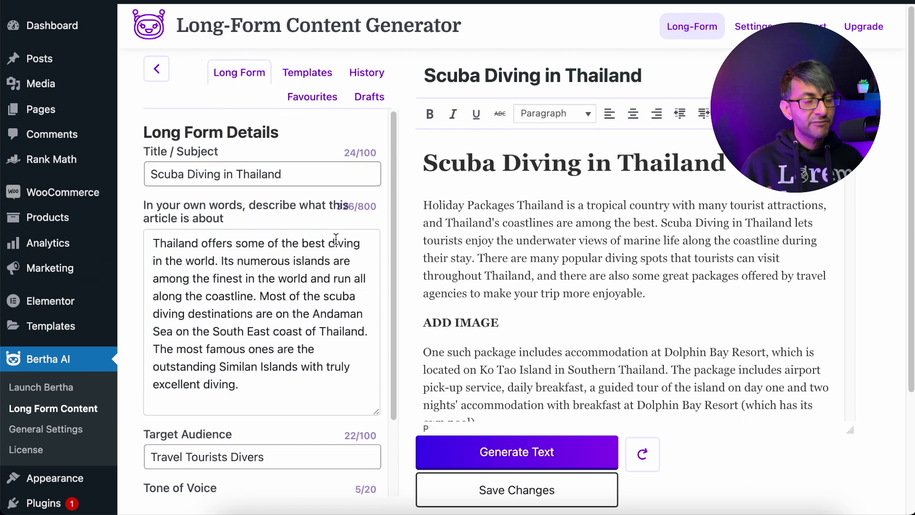